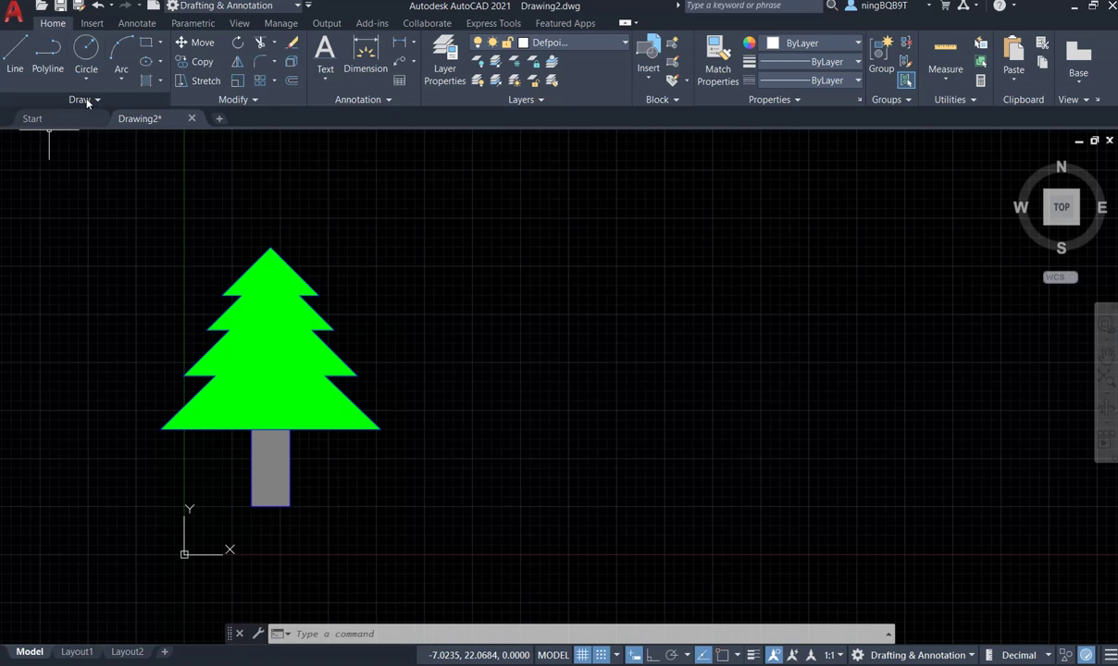
- Draw a closed three-line triangle to the right of the green tree, then deselect it
{"action": "left_click", "coordinate": [17, 51]}
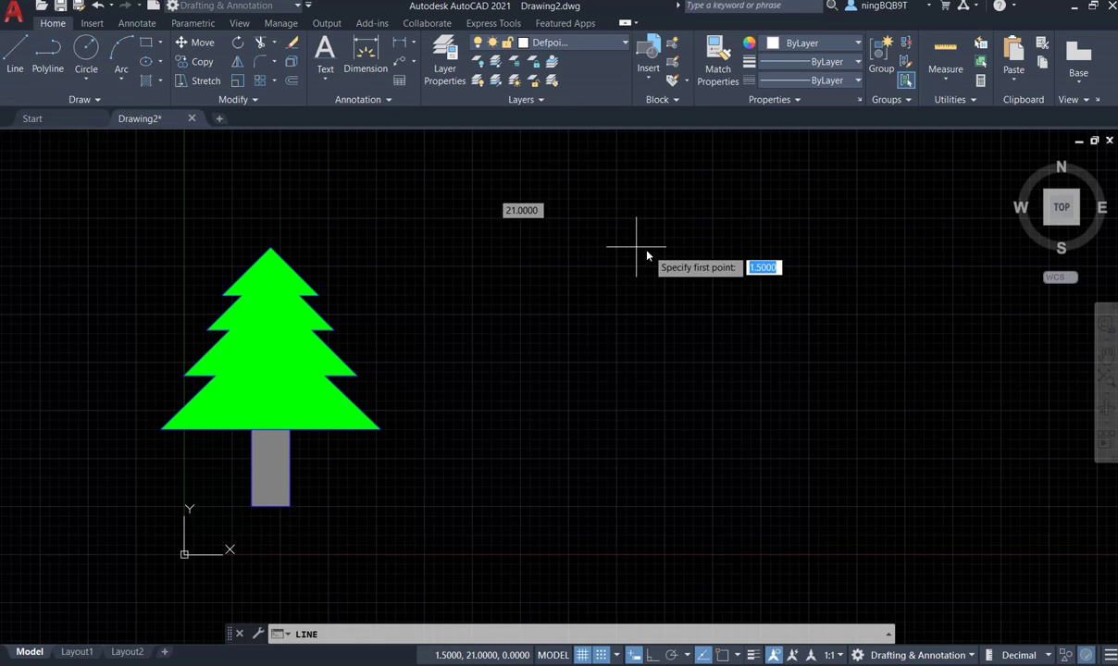
{"action": "left_click", "coordinate": [569, 266]}
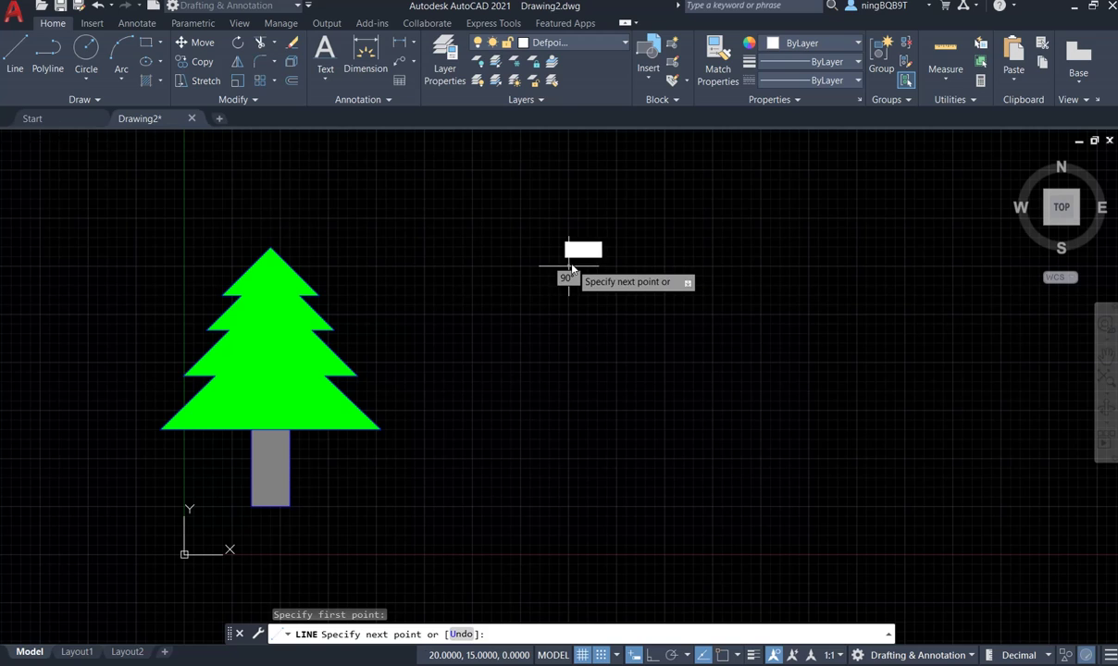
{"action": "left_click", "coordinate": [521, 315]}
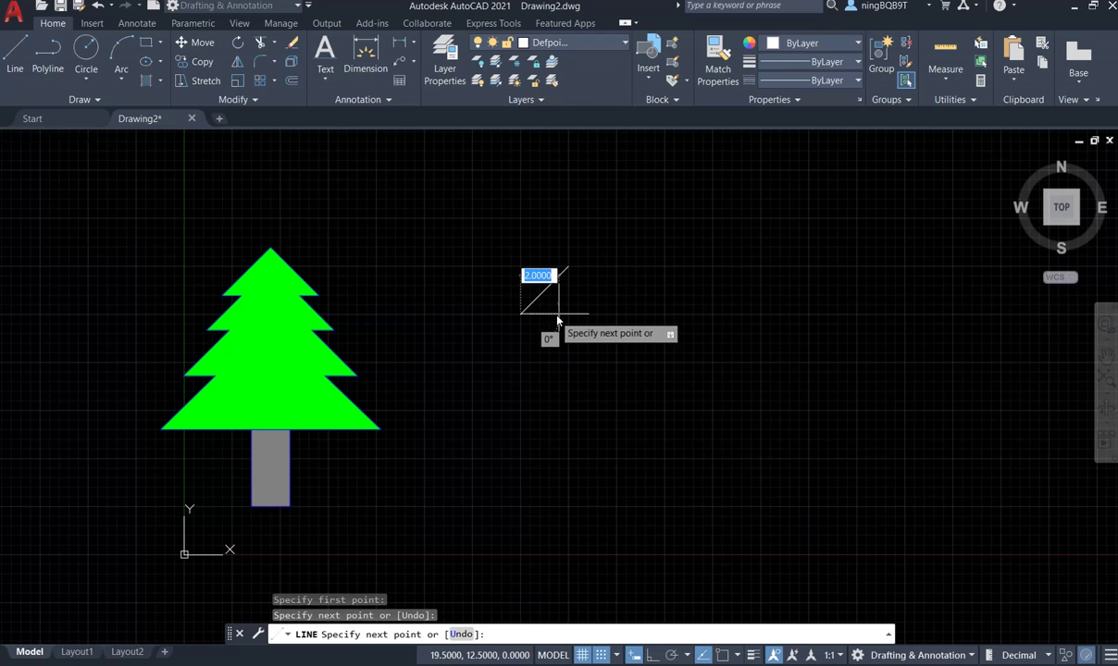
{"action": "left_click", "coordinate": [615, 315]}
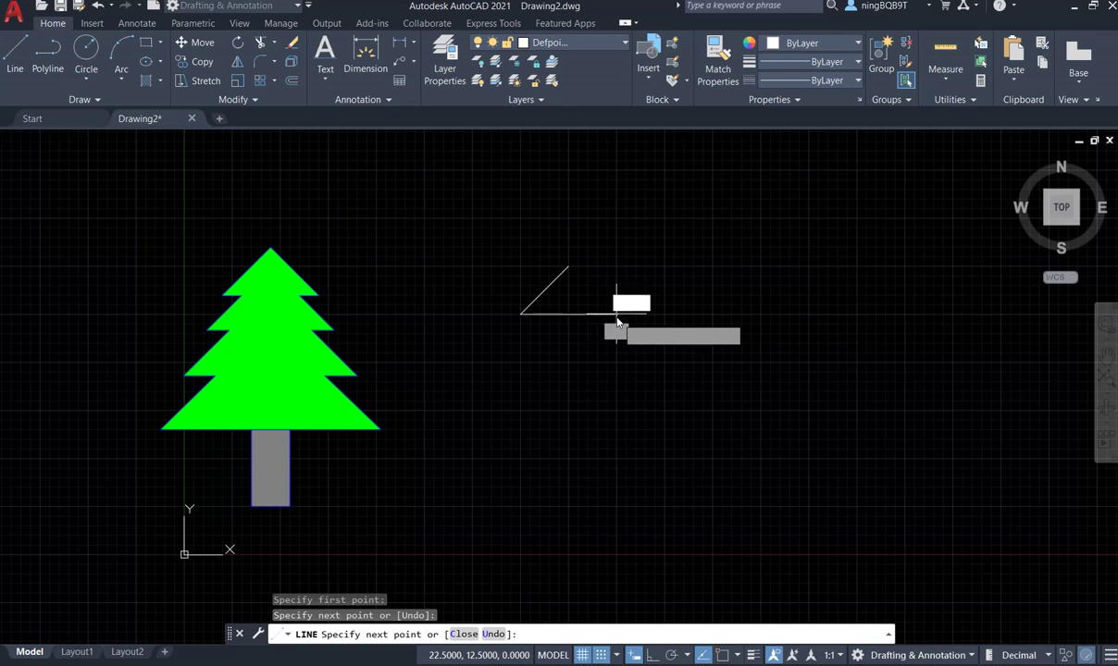
{"action": "left_click", "coordinate": [568, 268]}
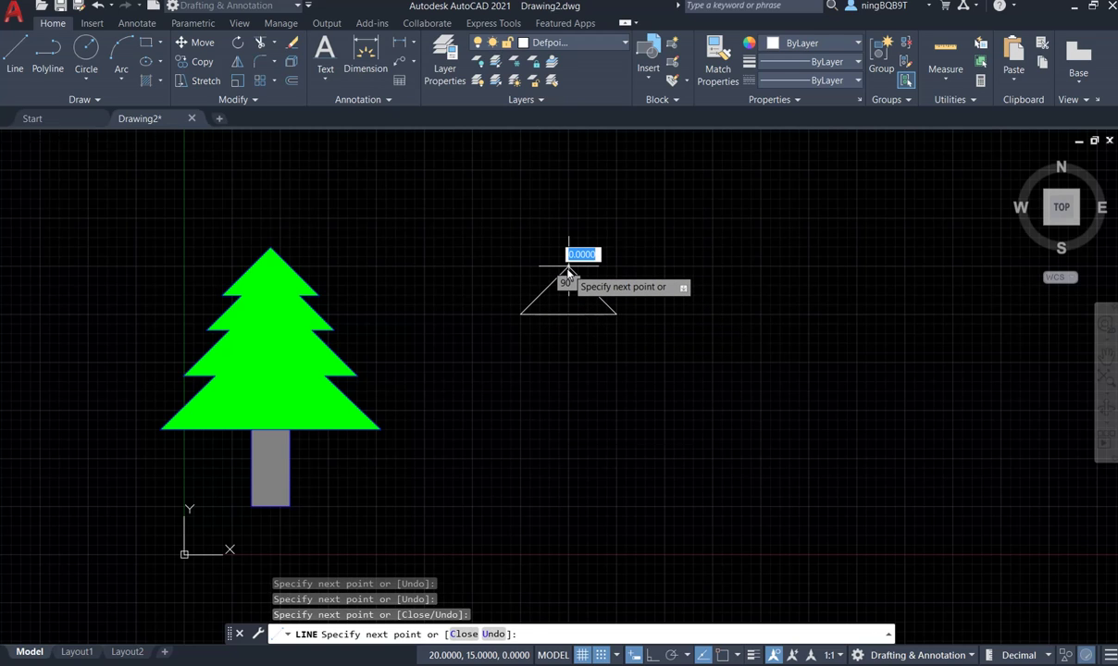
{"action": "right_click", "coordinate": [569, 271]}
{"action": "left_click", "coordinate": [600, 279]}
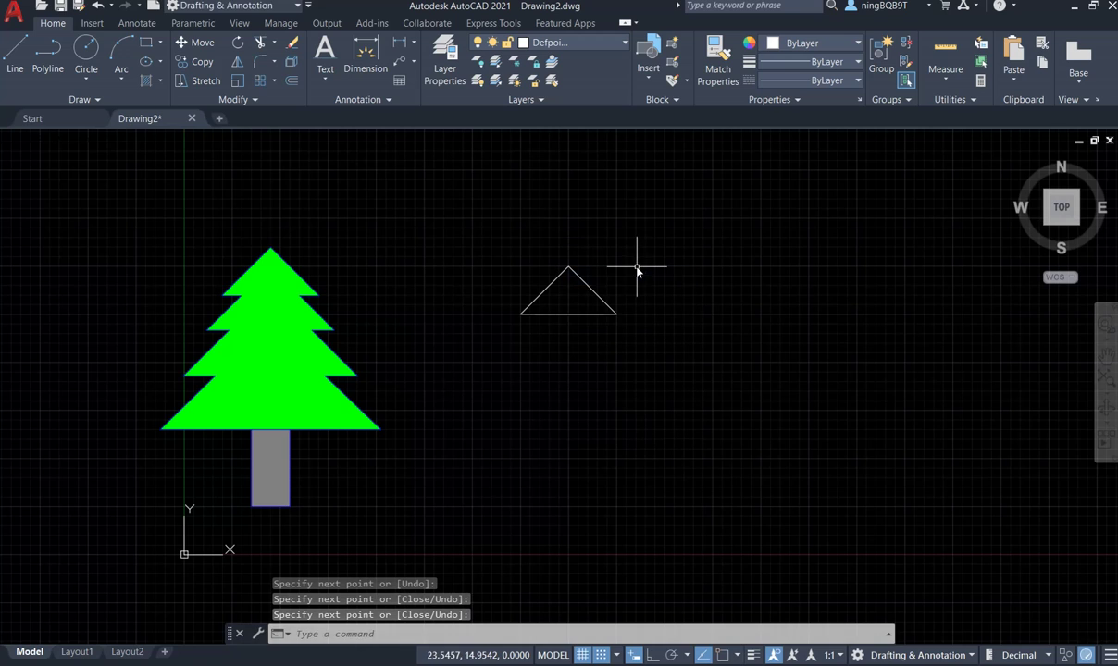
{"action": "left_click", "coordinate": [648, 335]}
{"action": "left_click", "coordinate": [502, 259]}
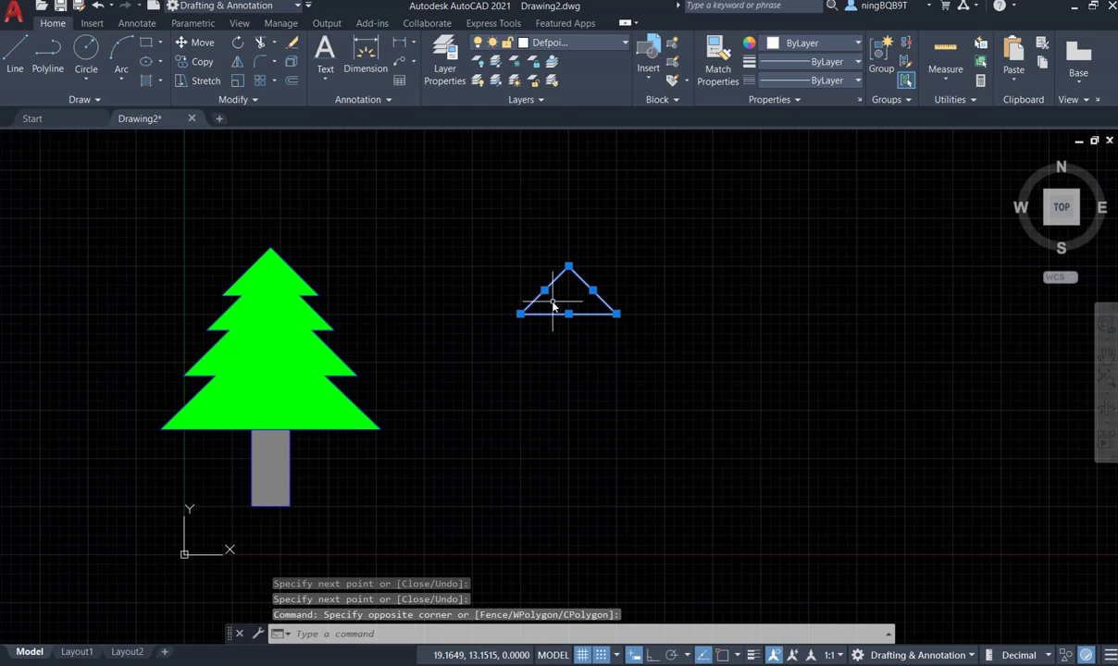
{"action": "key", "text": "Escape"}
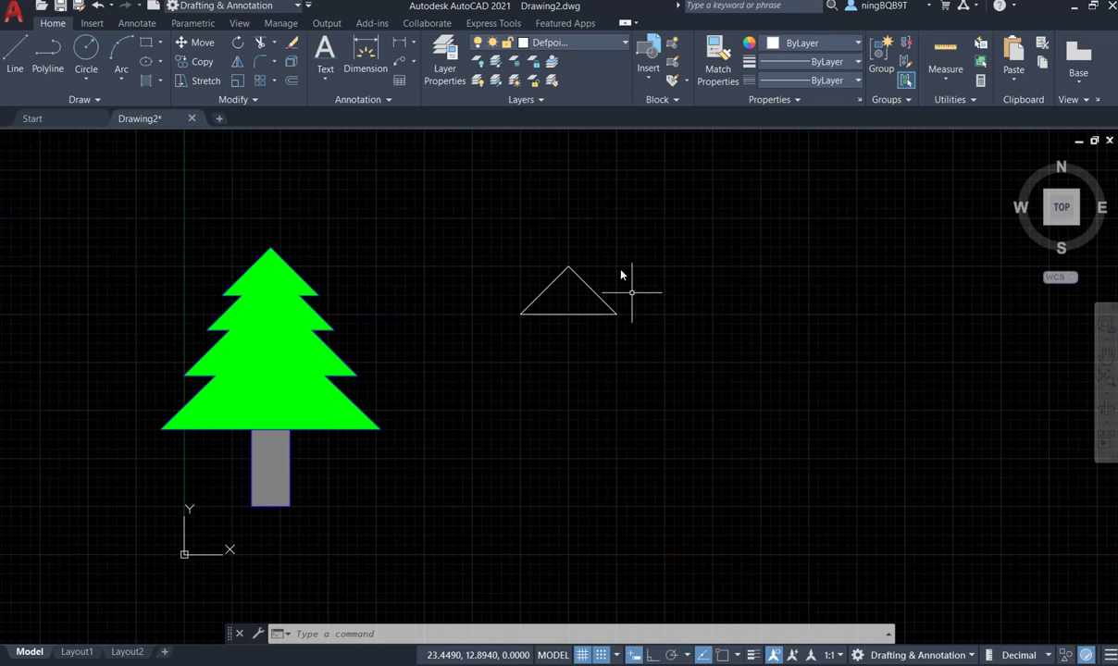
- Window-select the triangle's three lines and Join them into one closed polyline
{"action": "left_click", "coordinate": [639, 338]}
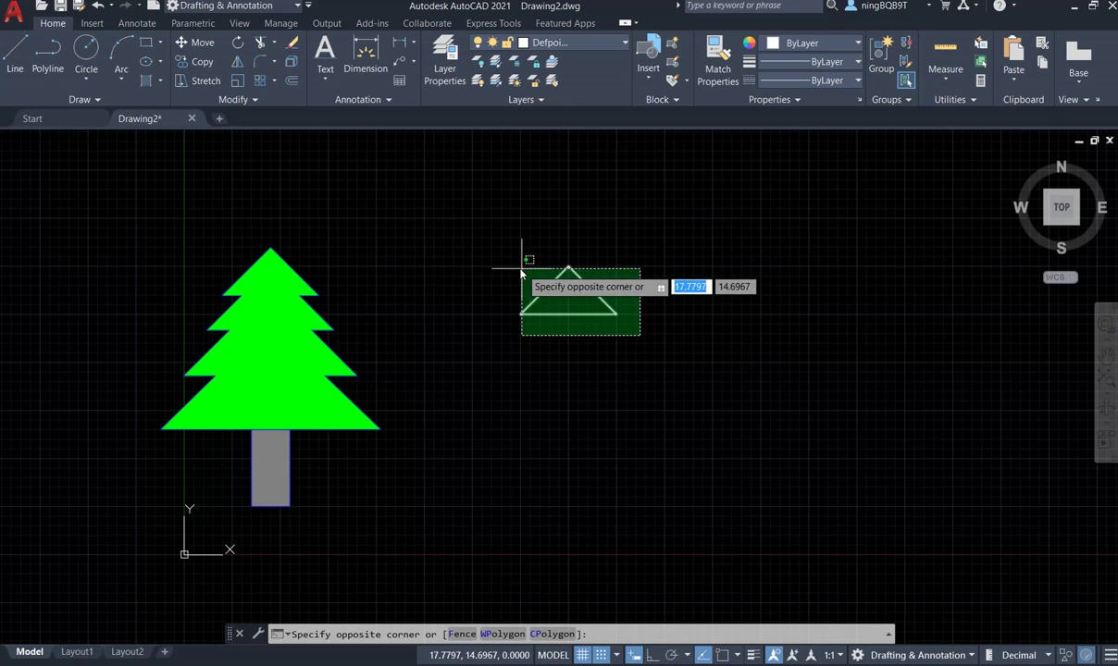
{"action": "left_click", "coordinate": [504, 246]}
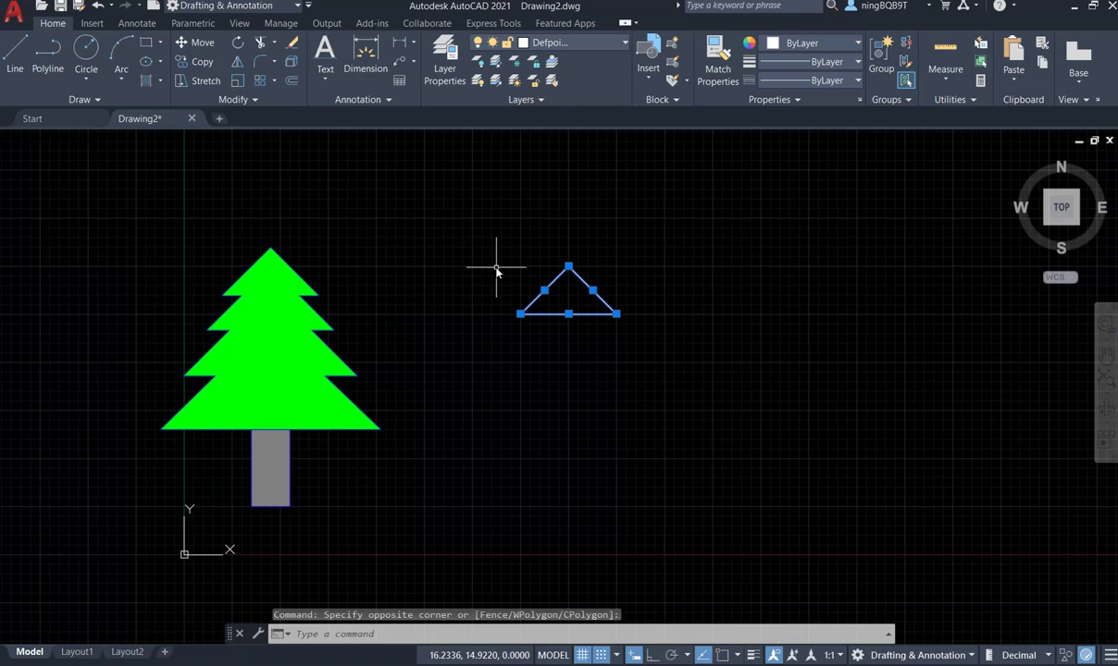
{"action": "left_click", "coordinate": [642, 343]}
{"action": "left_click", "coordinate": [639, 345]}
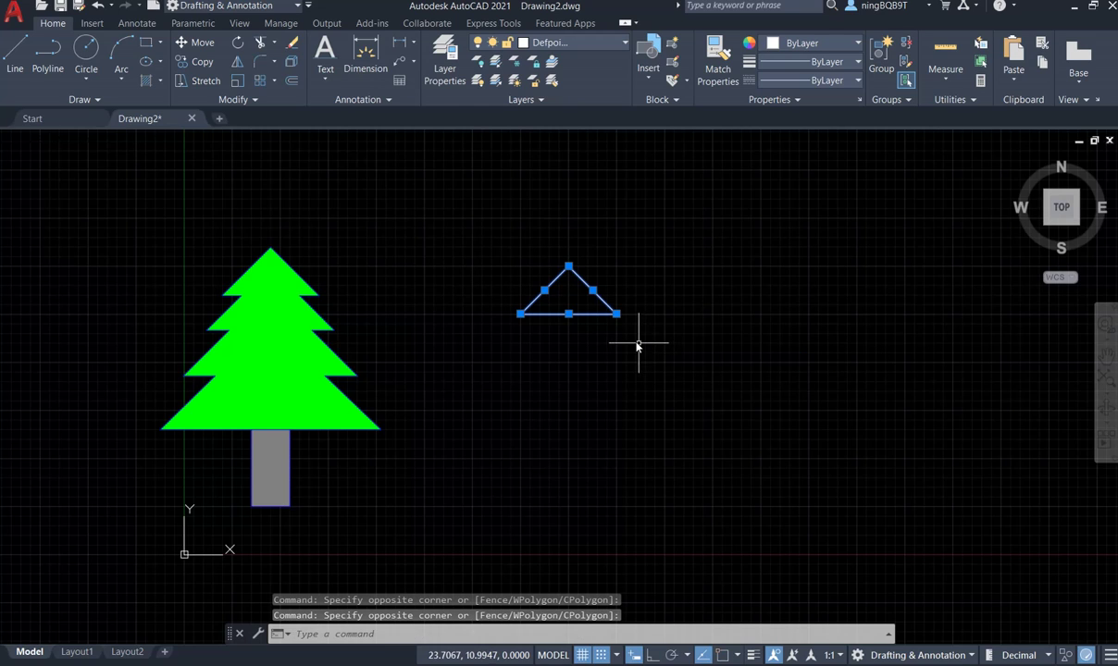
{"action": "key", "text": "Escape"}
{"action": "left_click", "coordinate": [506, 234]}
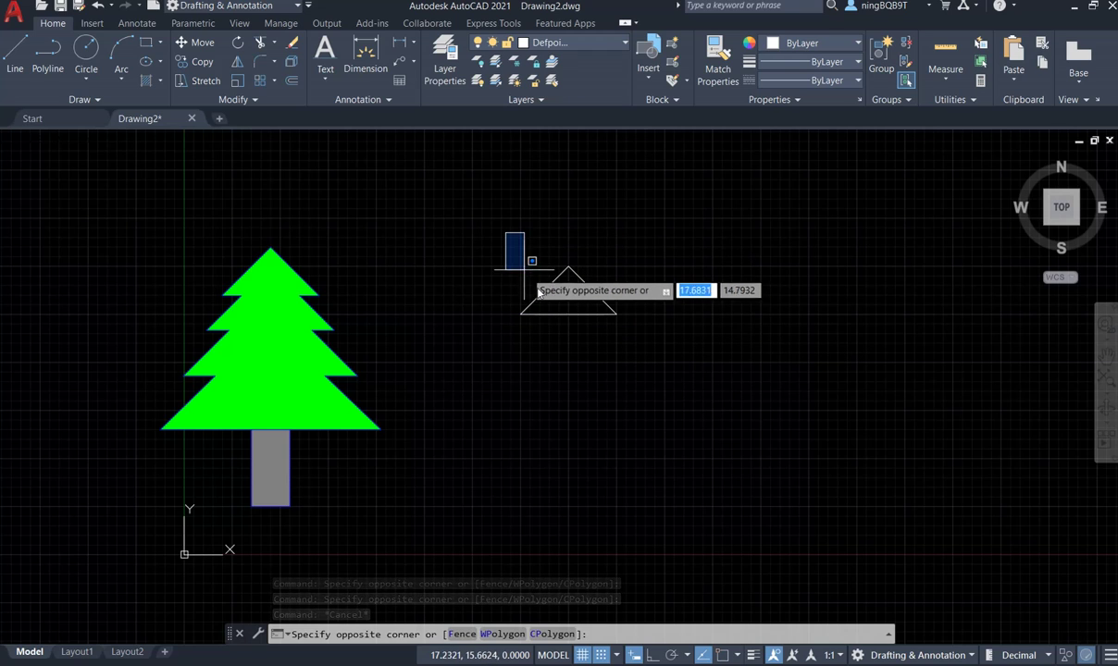
{"action": "left_click", "coordinate": [638, 344]}
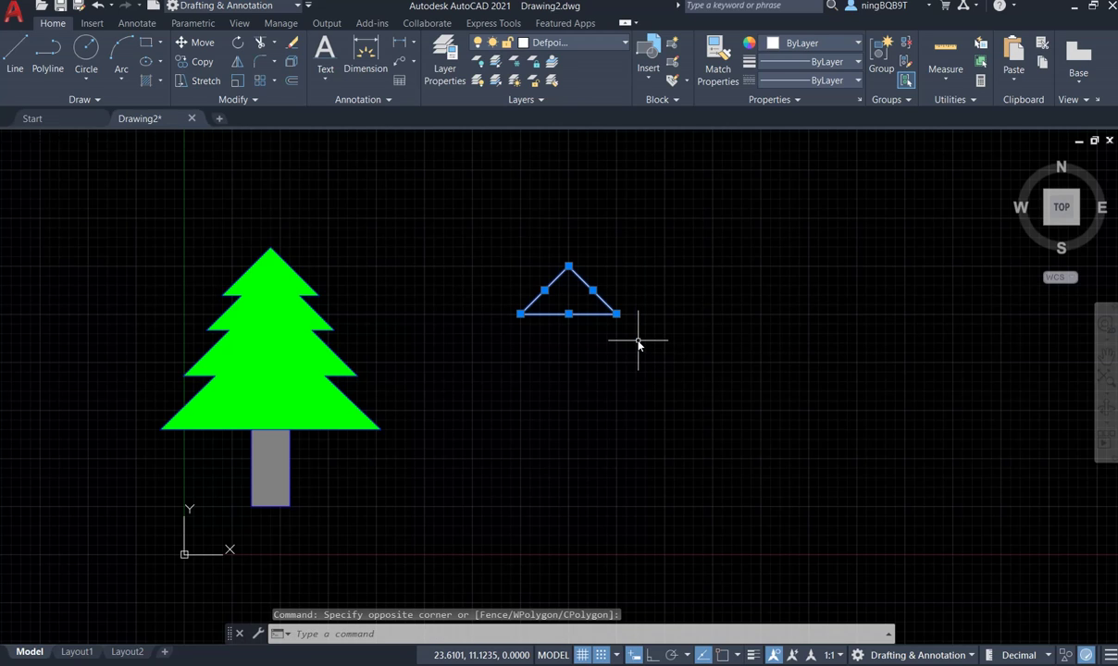
{"action": "left_click", "coordinate": [253, 101]}
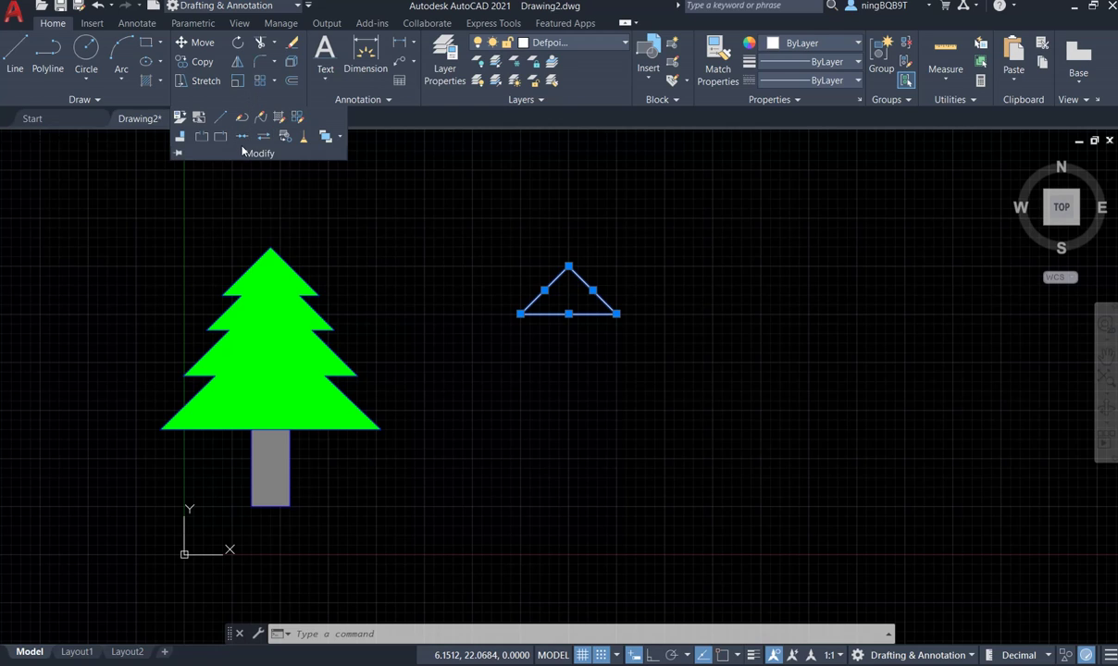
{"action": "left_click", "coordinate": [242, 138]}
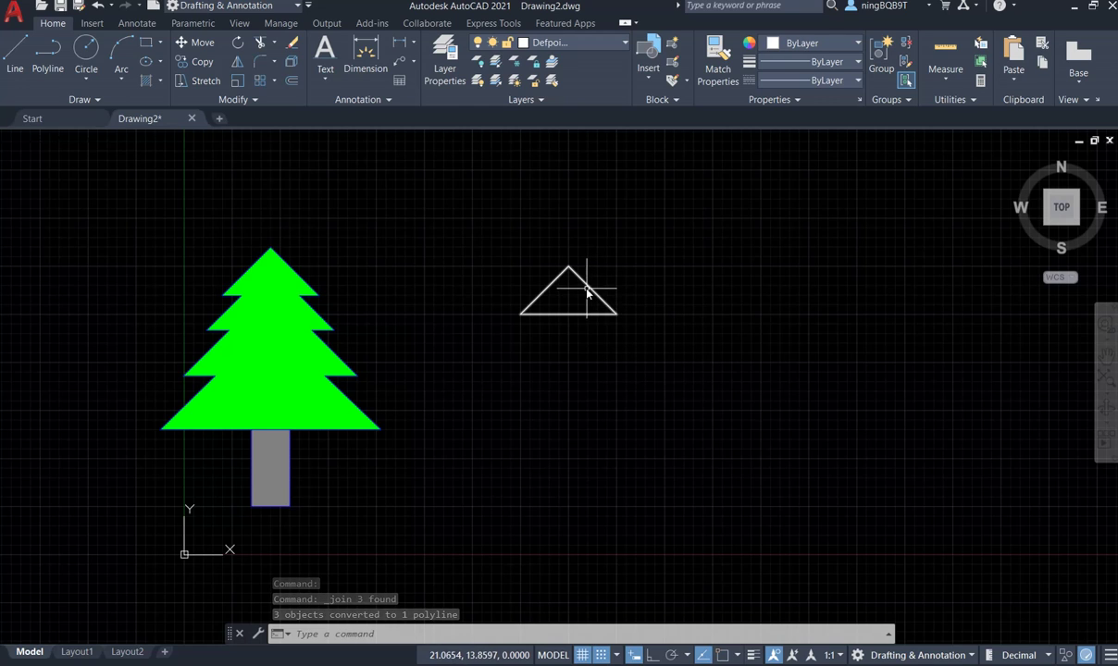
{"action": "mouse_move", "coordinate": [589, 290]}
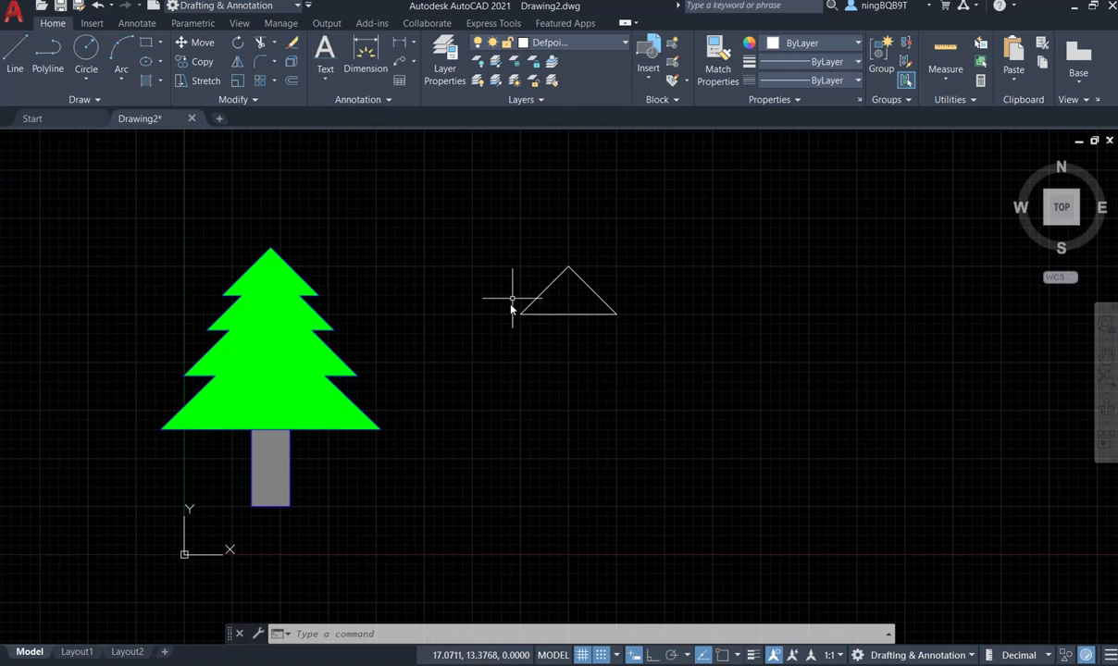
- Try Offset on the triangle without copying, then restart it with O, offering 0.5000
{"action": "left_click", "coordinate": [581, 281]}
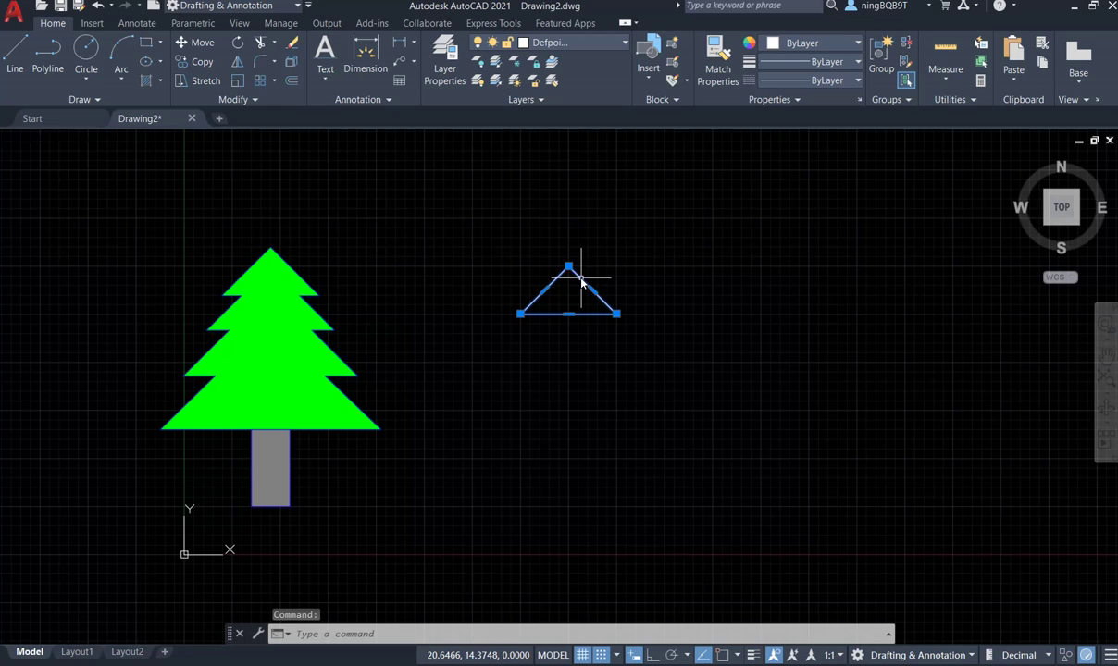
{"action": "left_click", "coordinate": [292, 82]}
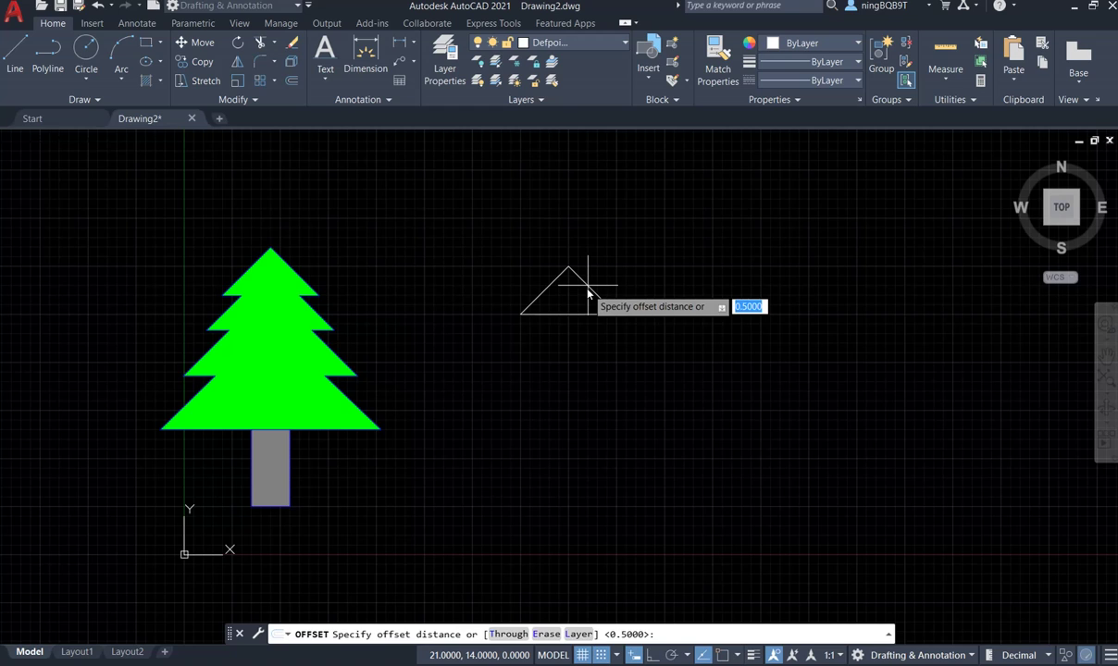
{"action": "key", "text": "Return"}
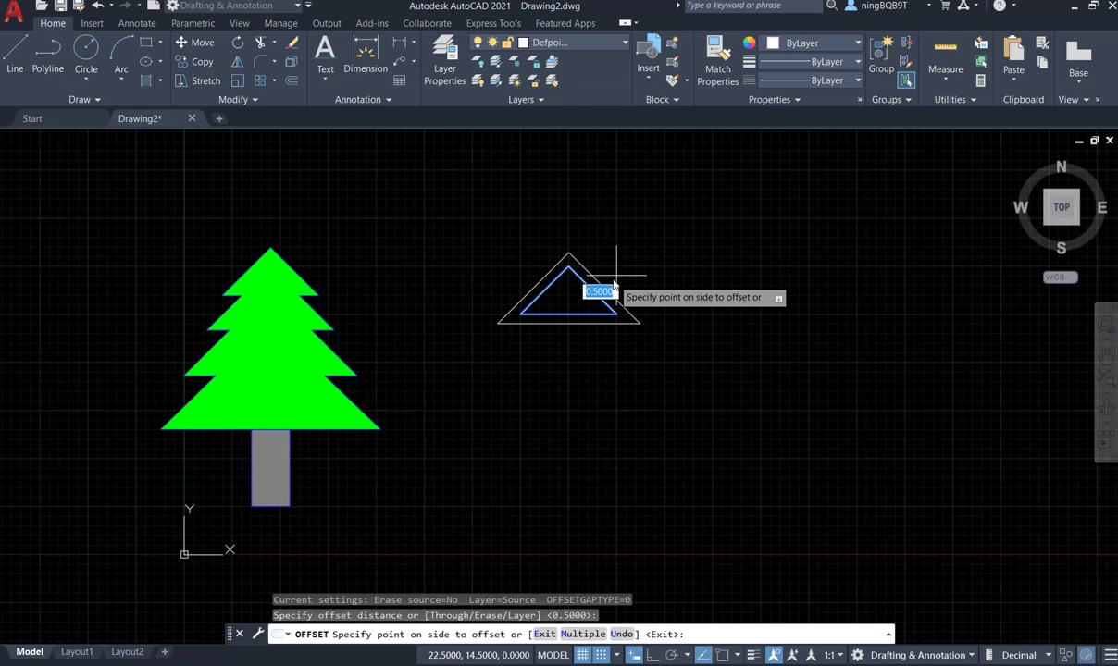
{"action": "key", "text": "Return"}
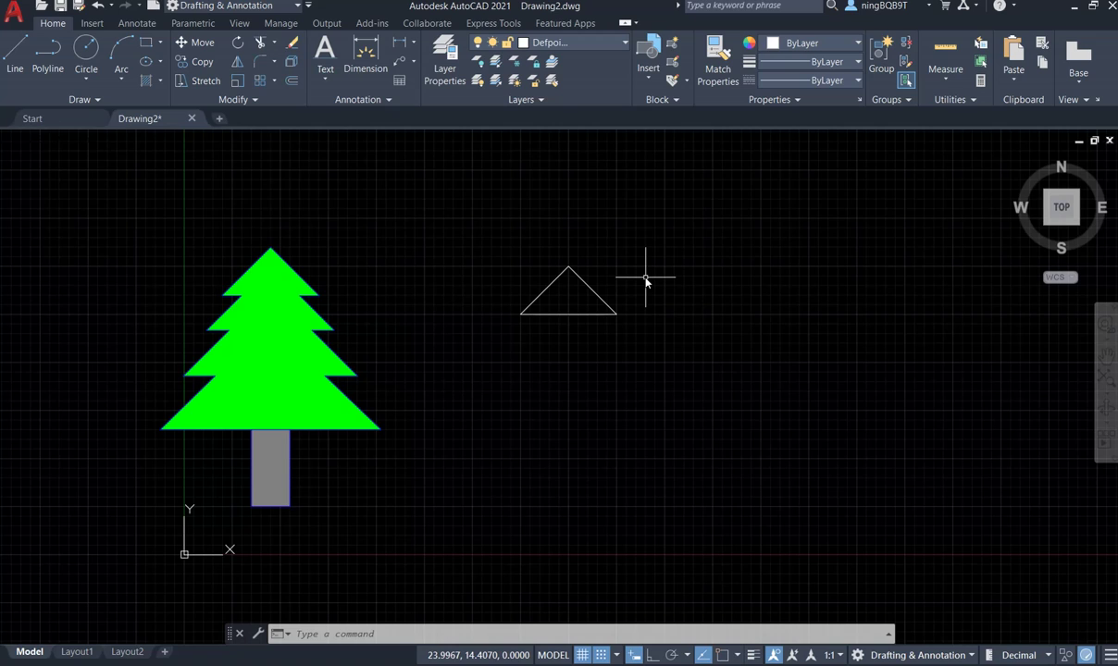
{"action": "type", "text": "o"}
{"action": "key", "text": "Return"}
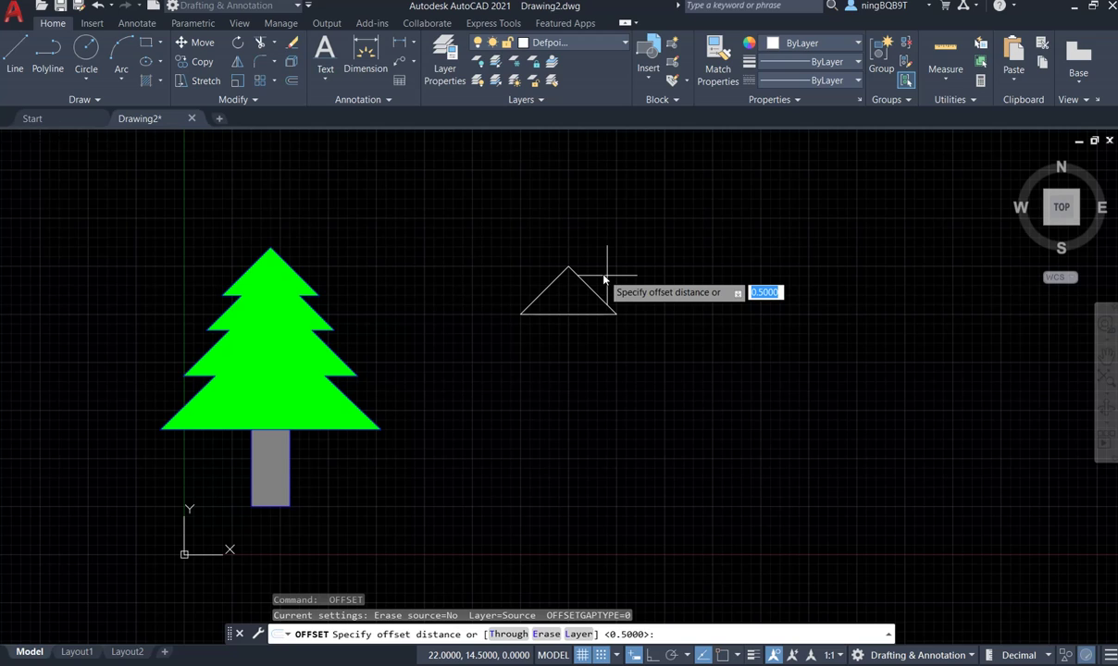
- Offset the triangle outward three times at 0.5000, each from the newest copy
{"action": "key", "text": "Return"}
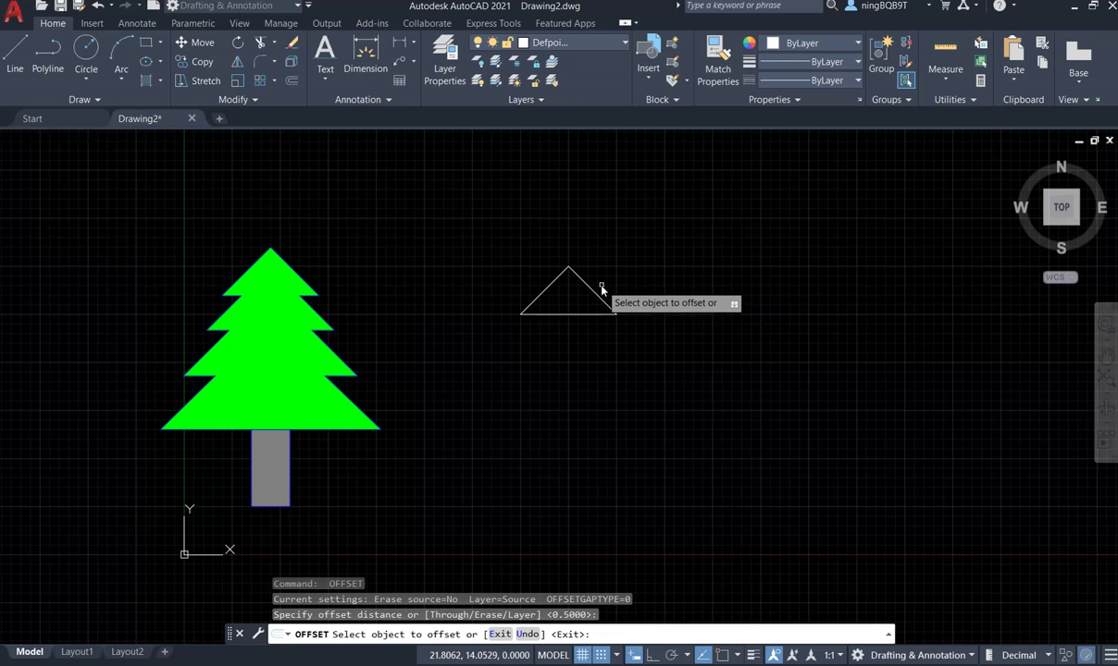
{"action": "left_click", "coordinate": [591, 294]}
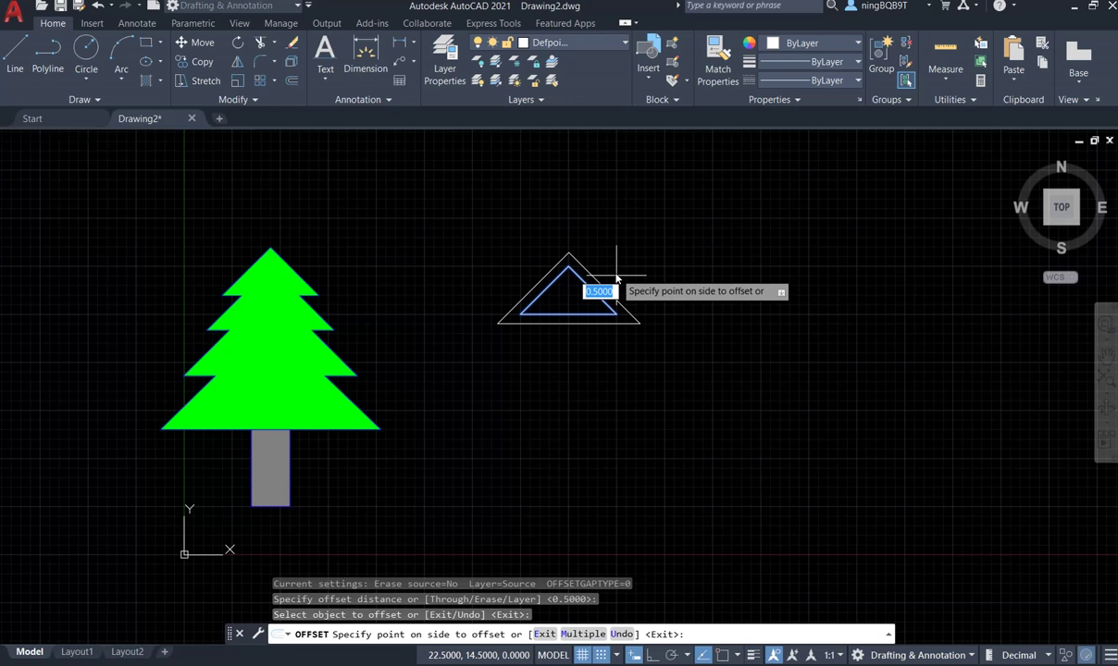
{"action": "left_click", "coordinate": [616, 276]}
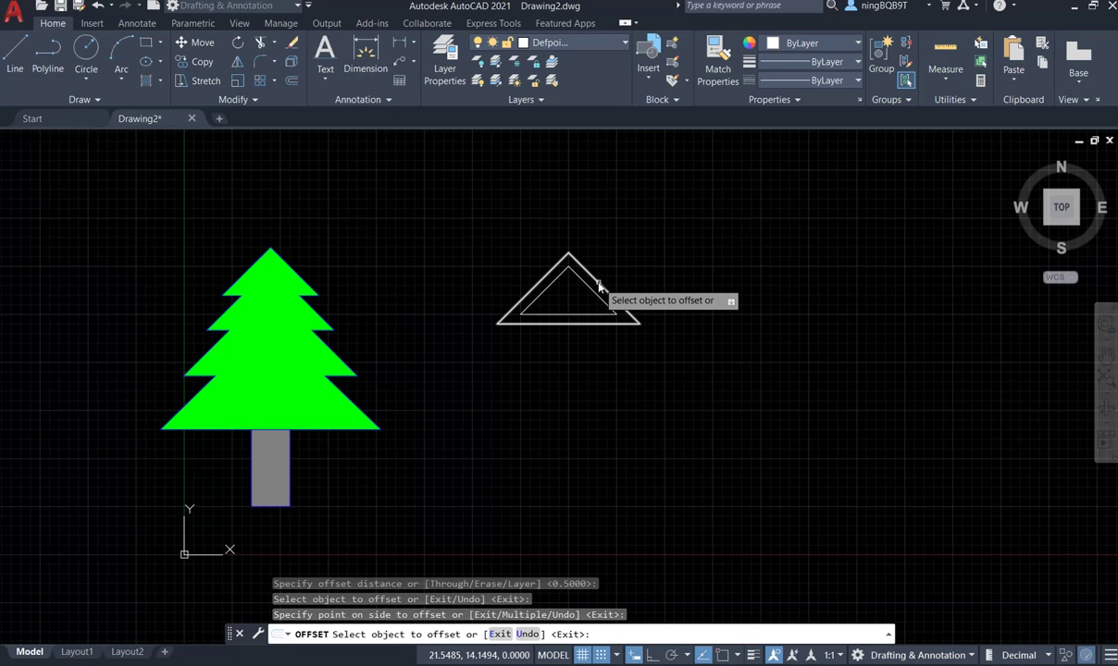
{"action": "left_click", "coordinate": [599, 287]}
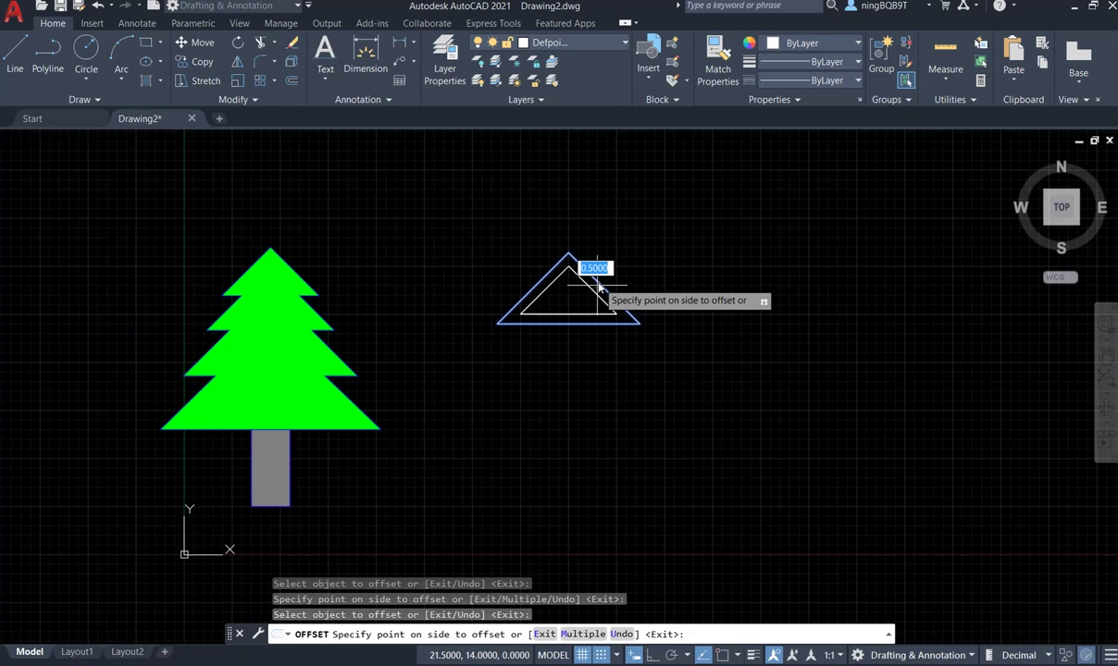
{"action": "left_click", "coordinate": [644, 264]}
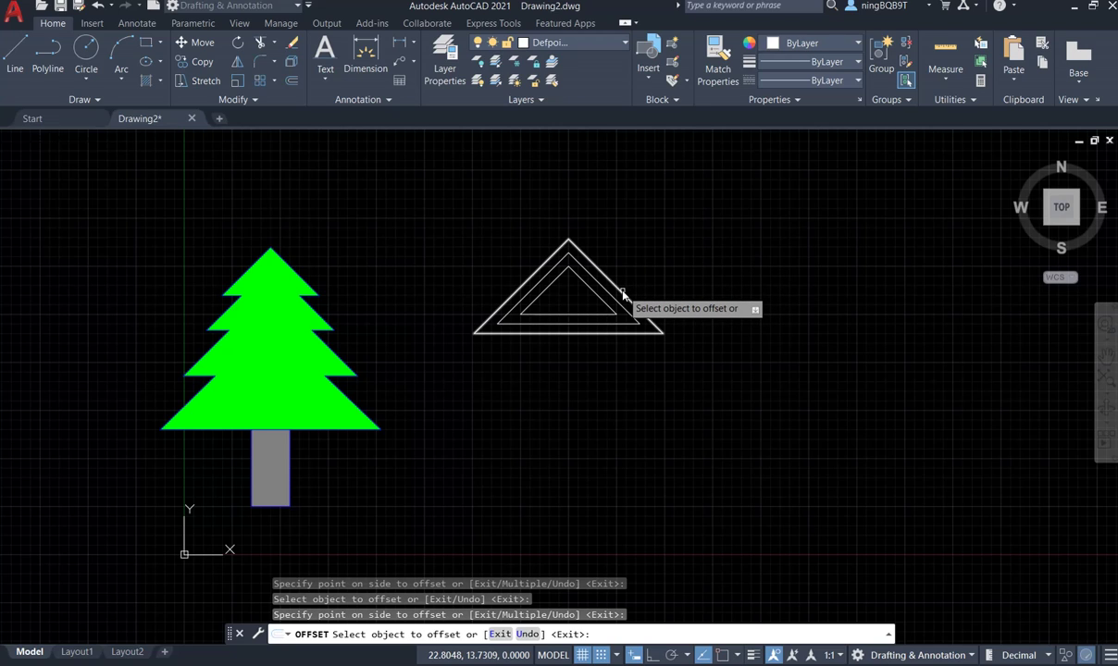
{"action": "left_click", "coordinate": [622, 294]}
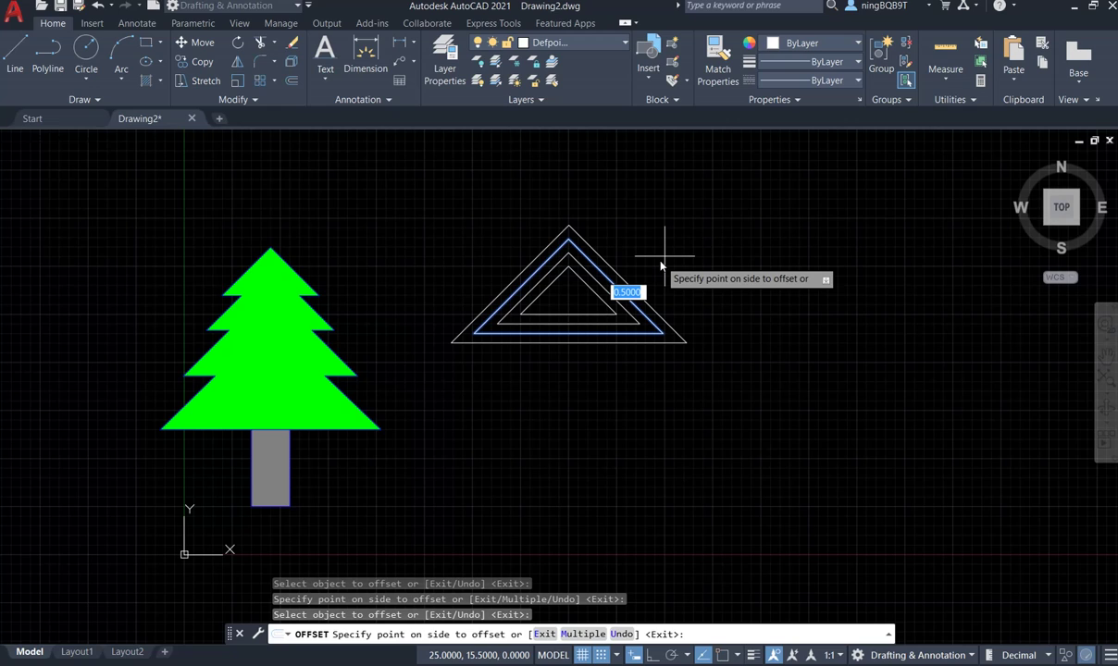
{"action": "left_click", "coordinate": [661, 265]}
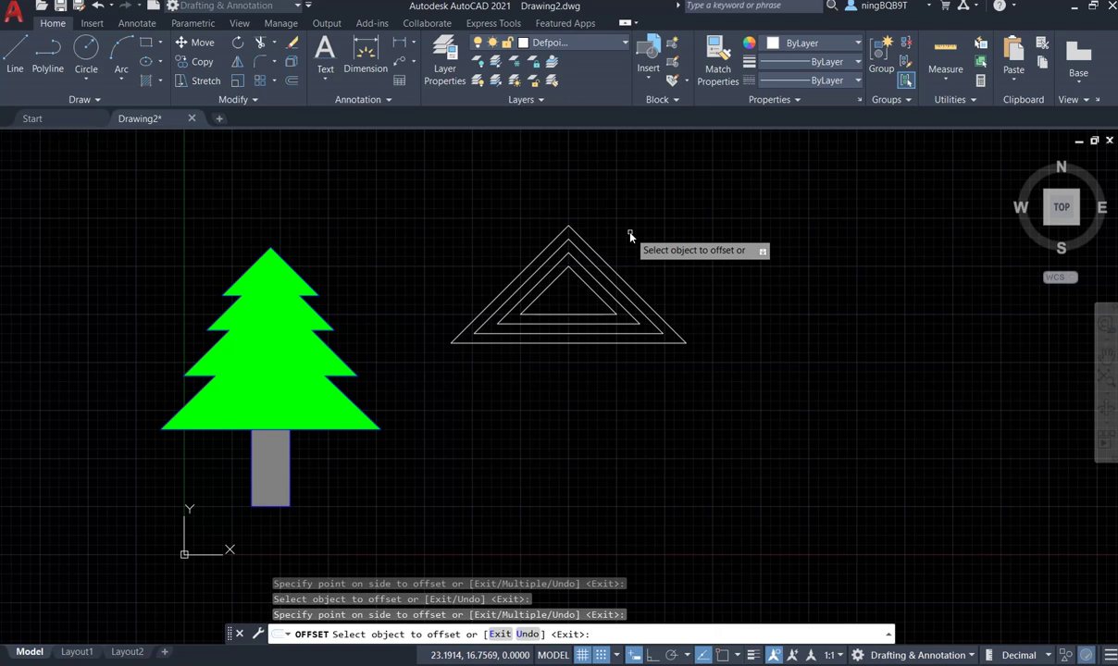
{"action": "right_click", "coordinate": [631, 235]}
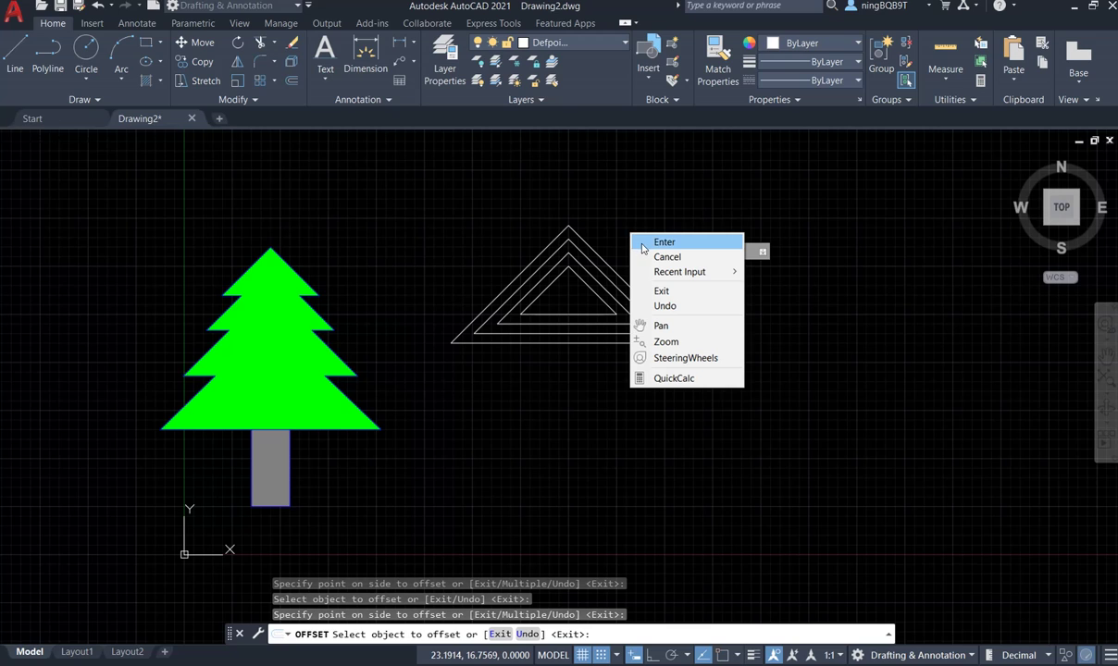
{"action": "left_click", "coordinate": [663, 243]}
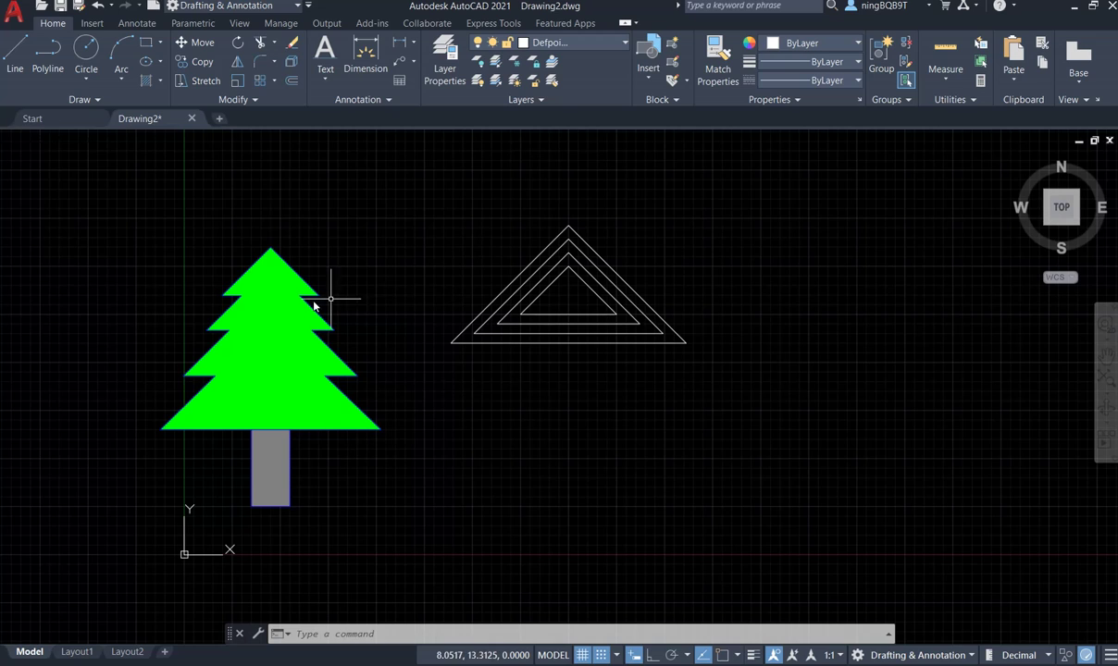
- Select the middle nested triangle, start Move, and zoom in on its apex
{"action": "left_click", "coordinate": [571, 259]}
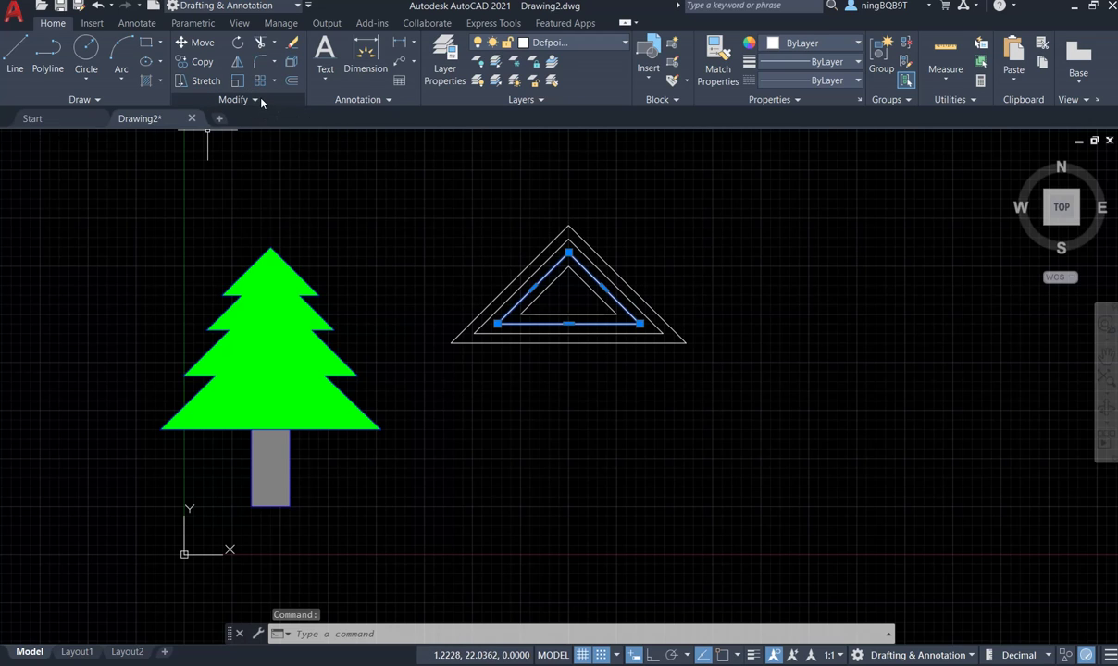
{"action": "left_click", "coordinate": [194, 43]}
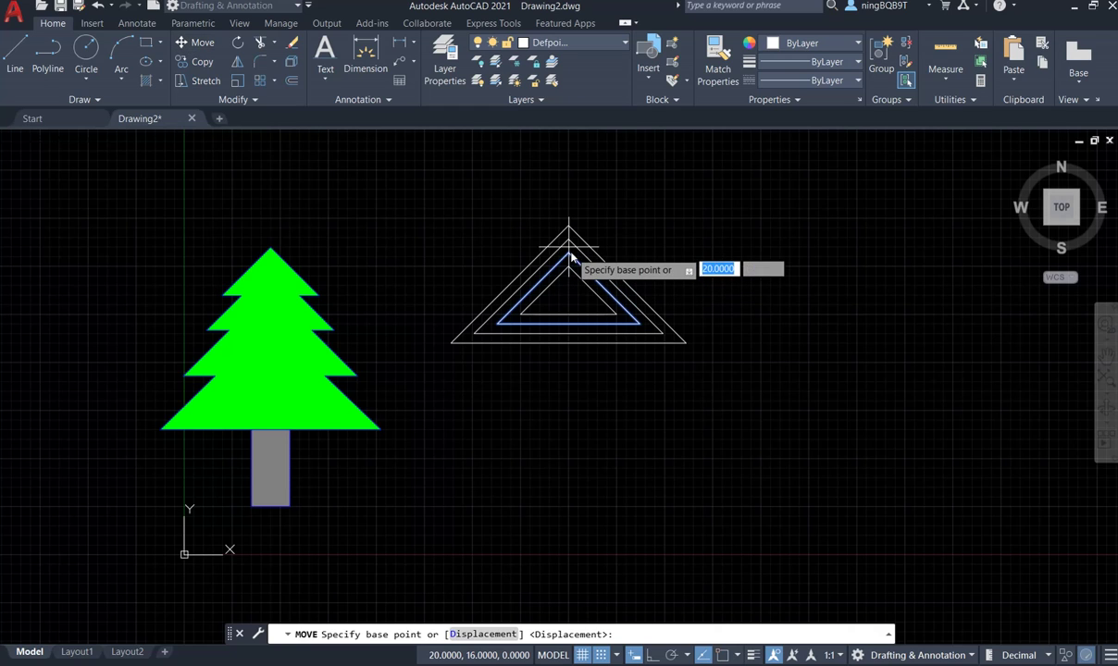
{"action": "scroll", "coordinate": [569, 256], "scroll_direction": "up", "scroll_amount": 2}
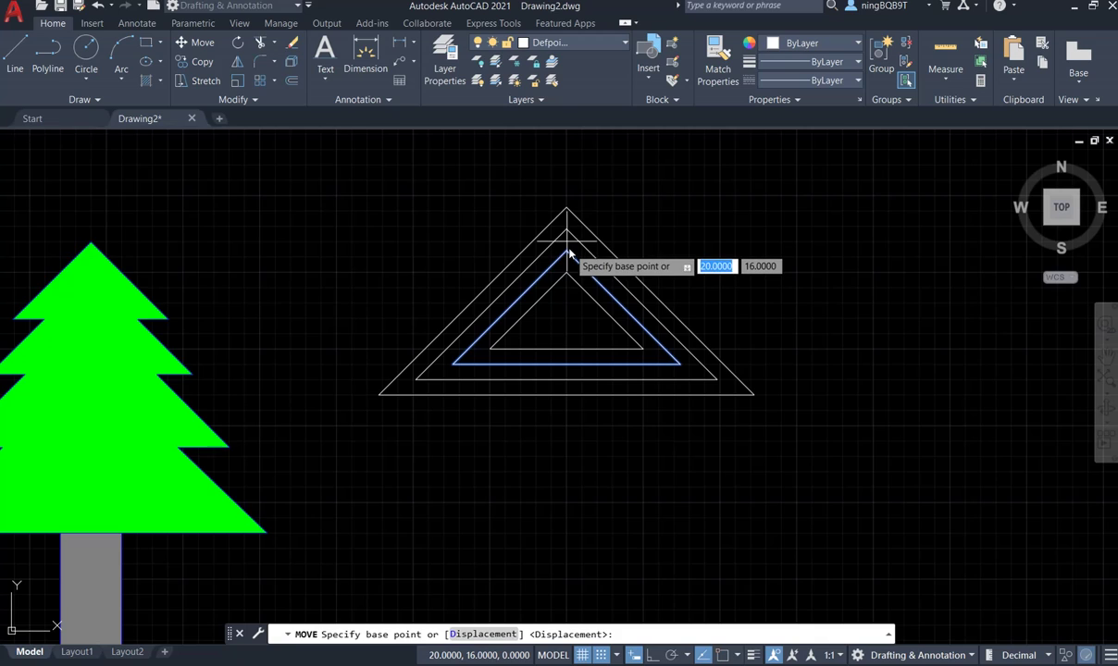
- Enable OSNAP with endpoint, midpoint and geometric-centre snaps, leaving the triangle in place
{"action": "left_click", "coordinate": [724, 655]}
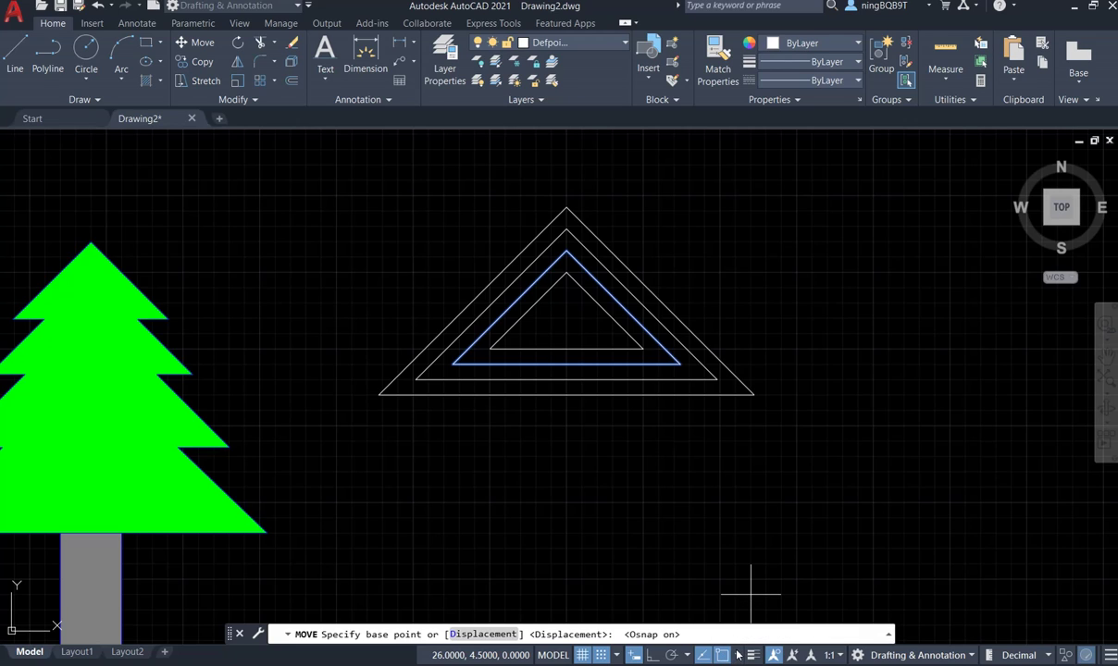
{"action": "left_click", "coordinate": [738, 654]}
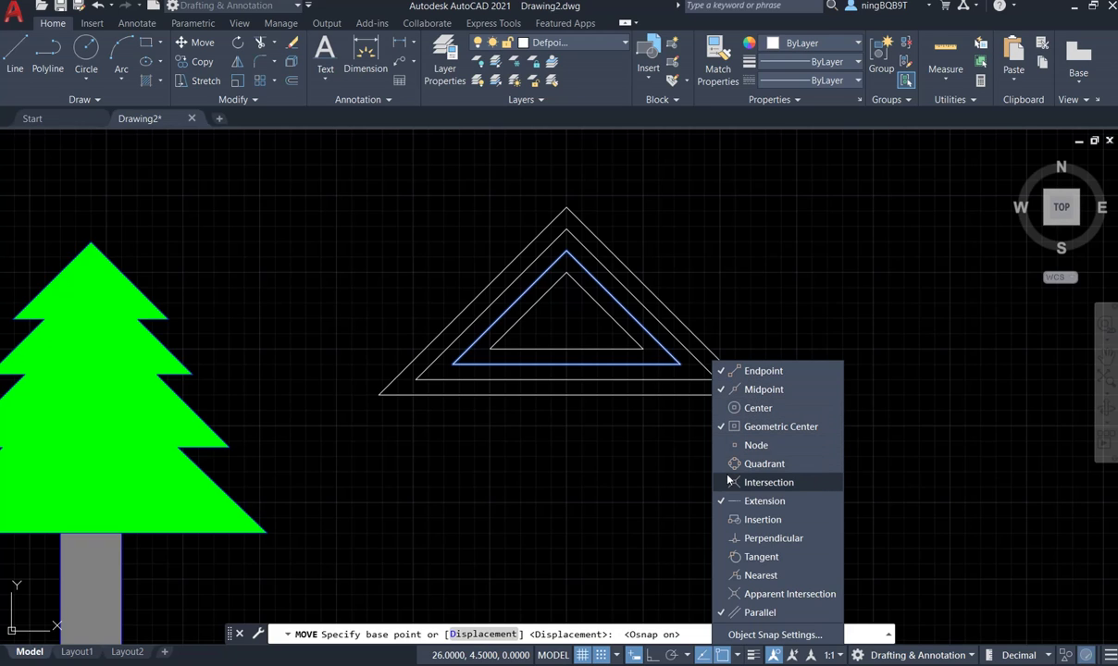
{"action": "left_click", "coordinate": [661, 470]}
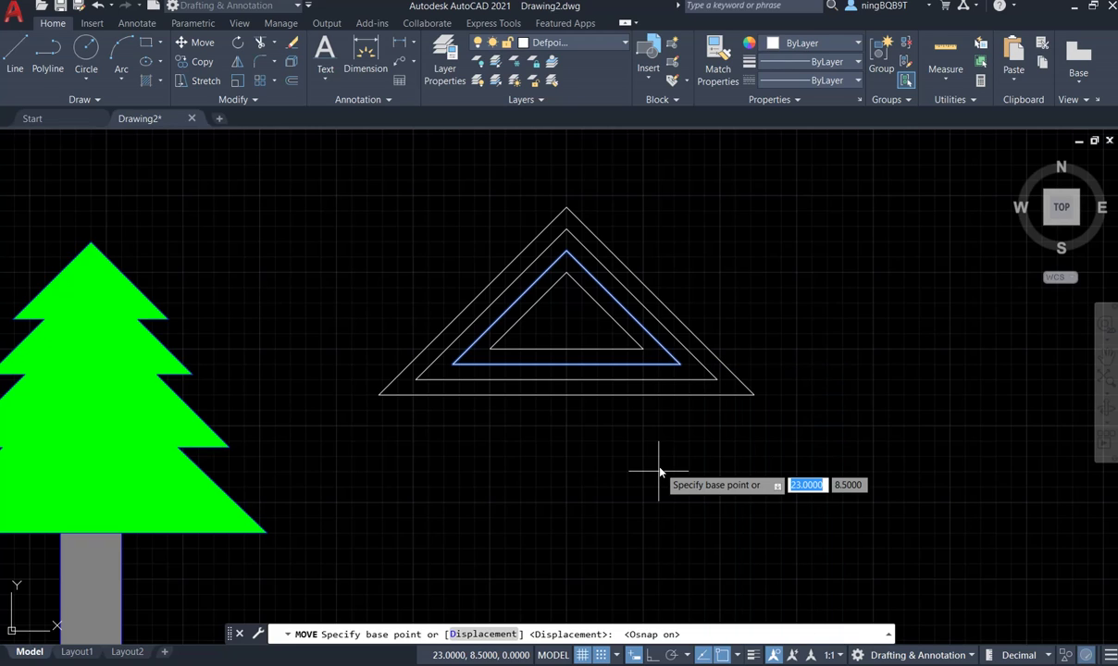
{"action": "left_click", "coordinate": [660, 471]}
{"action": "left_click", "coordinate": [660, 471]}
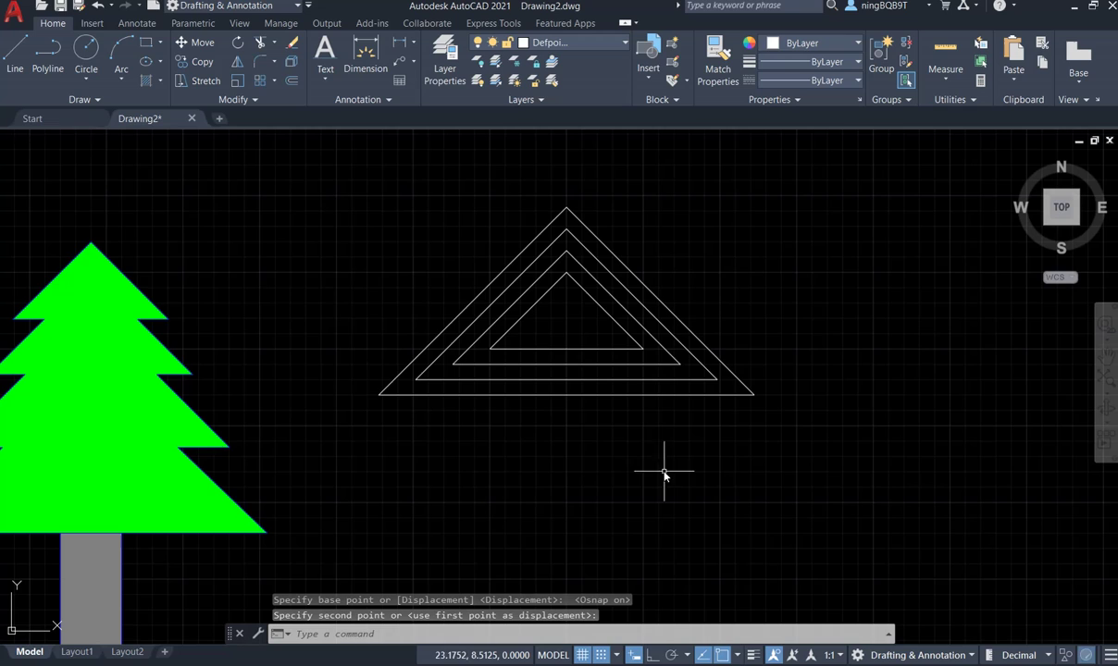
{"action": "left_click", "coordinate": [572, 255]}
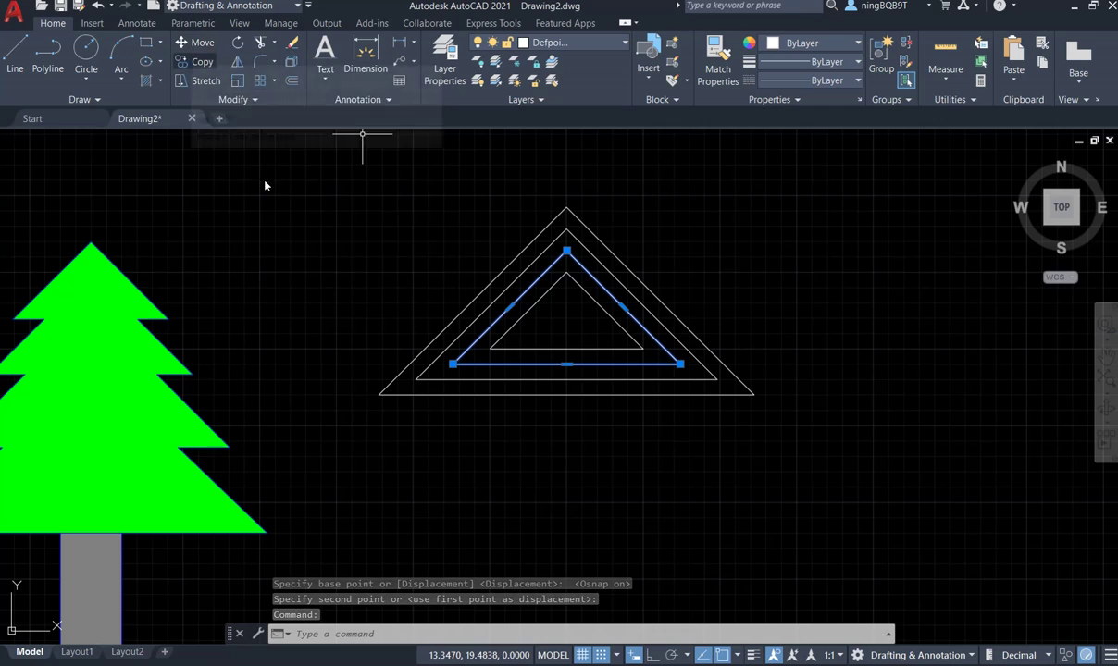
- Move the middle triangle down by its apex onto the inner triangle's geometric centre
{"action": "left_click", "coordinate": [197, 44]}
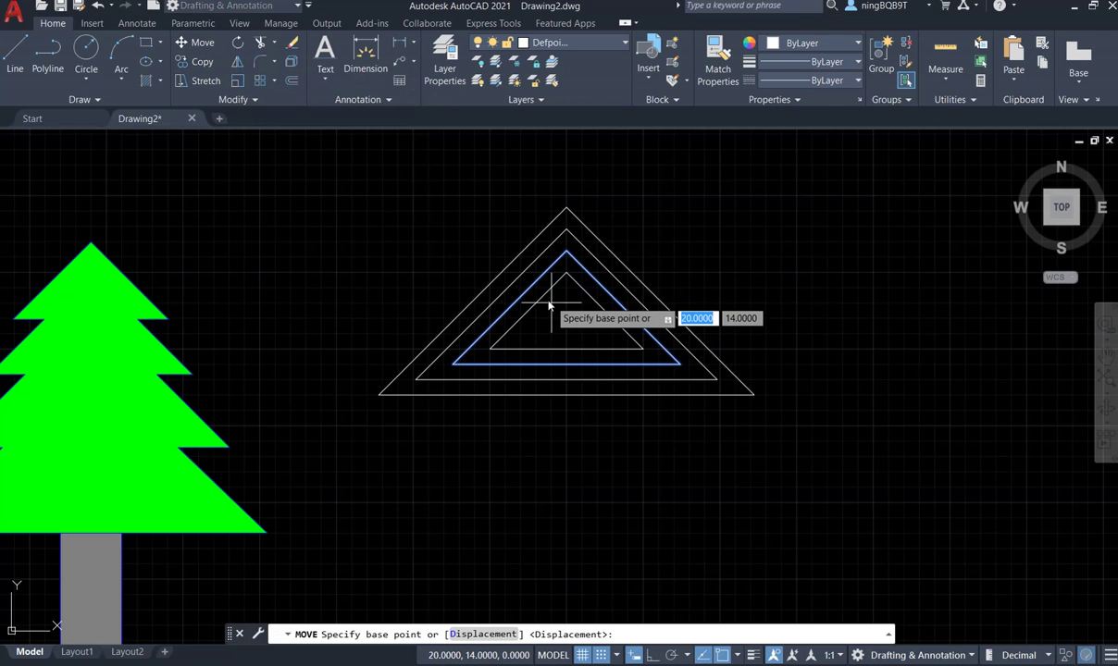
{"action": "left_click", "coordinate": [565, 252]}
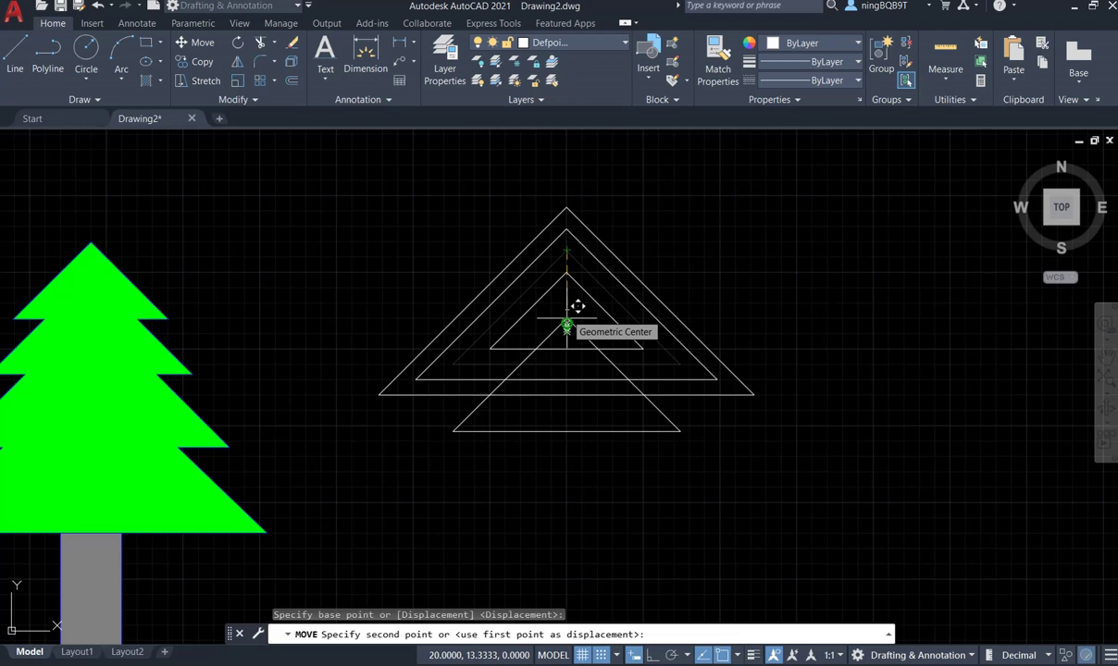
{"action": "left_click", "coordinate": [566, 324]}
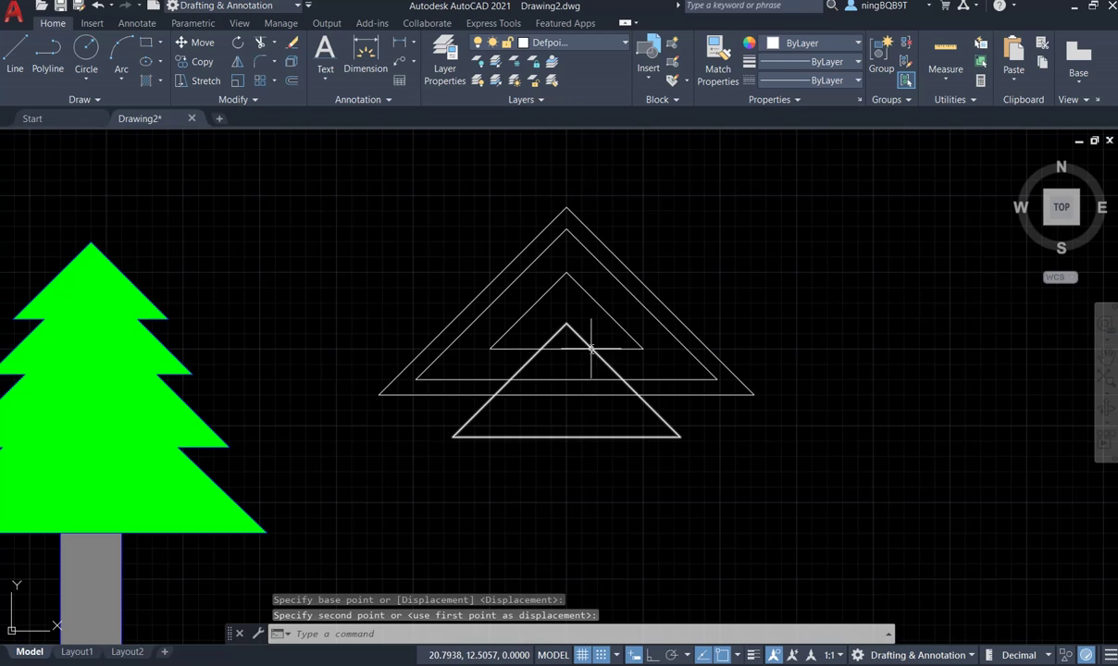
{"action": "scroll", "coordinate": [590, 348], "scroll_direction": "down", "scroll_amount": 2}
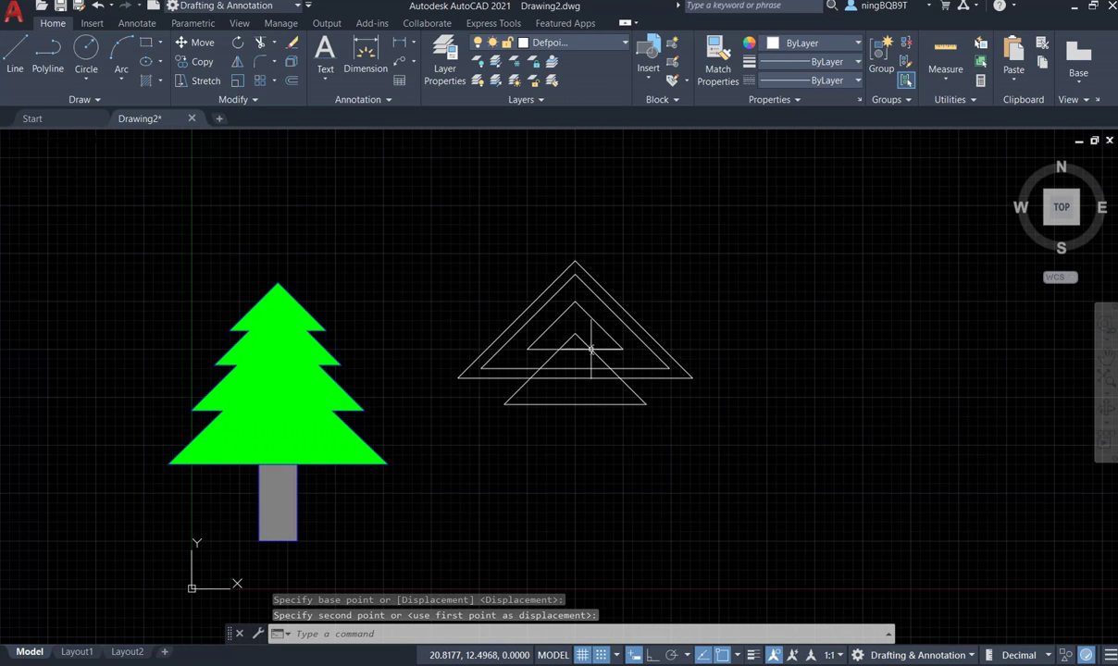
{"action": "scroll", "coordinate": [591, 347], "scroll_direction": "up", "scroll_amount": 2}
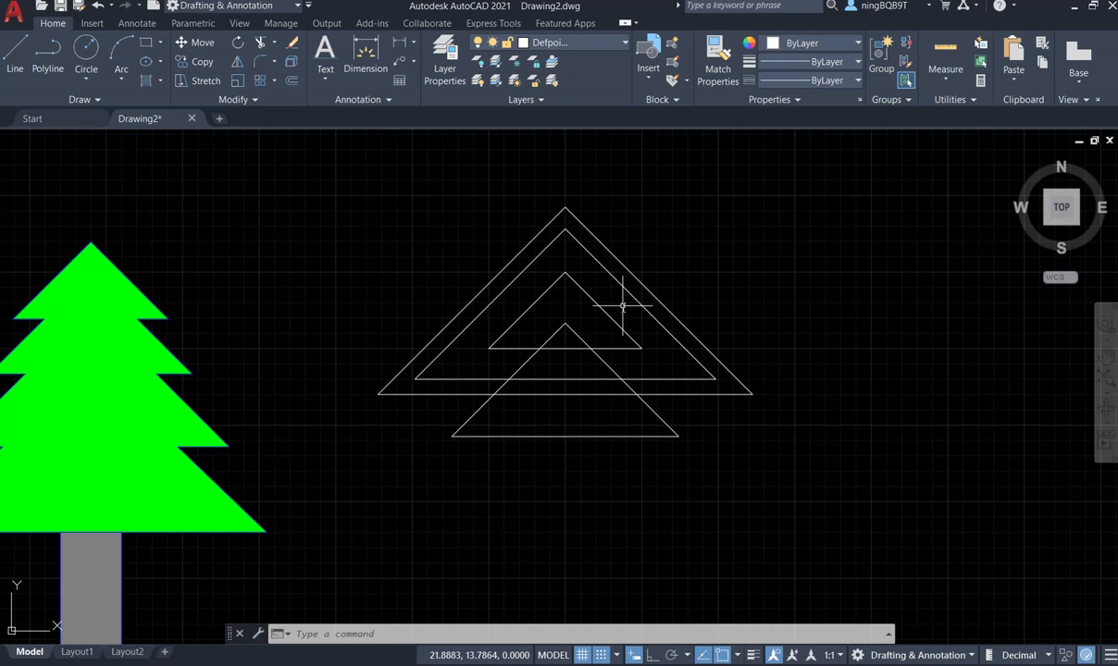
- Move the second-largest triangle down, placing its apex on the outer triangle's base
{"action": "left_click", "coordinate": [593, 252]}
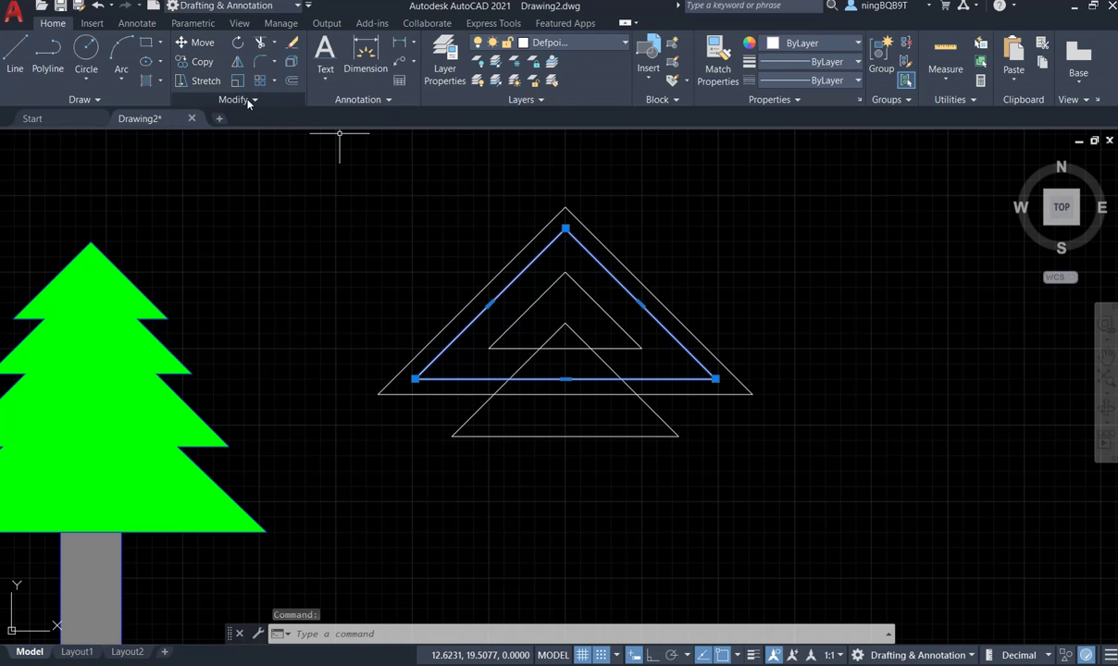
{"action": "left_click", "coordinate": [198, 47]}
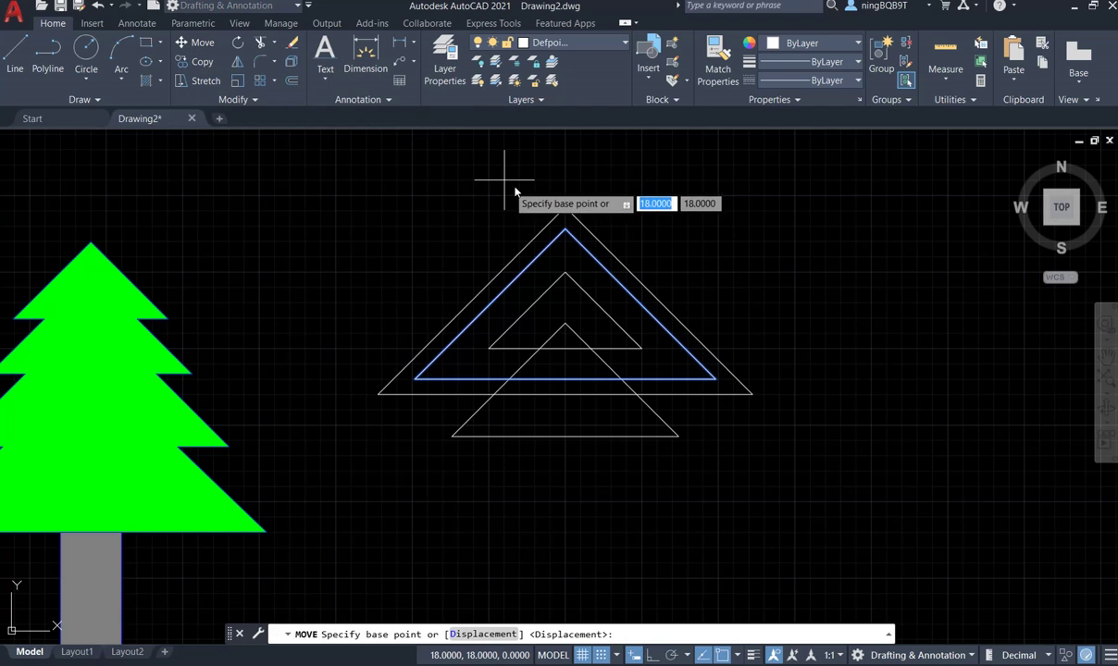
{"action": "left_click", "coordinate": [565, 228]}
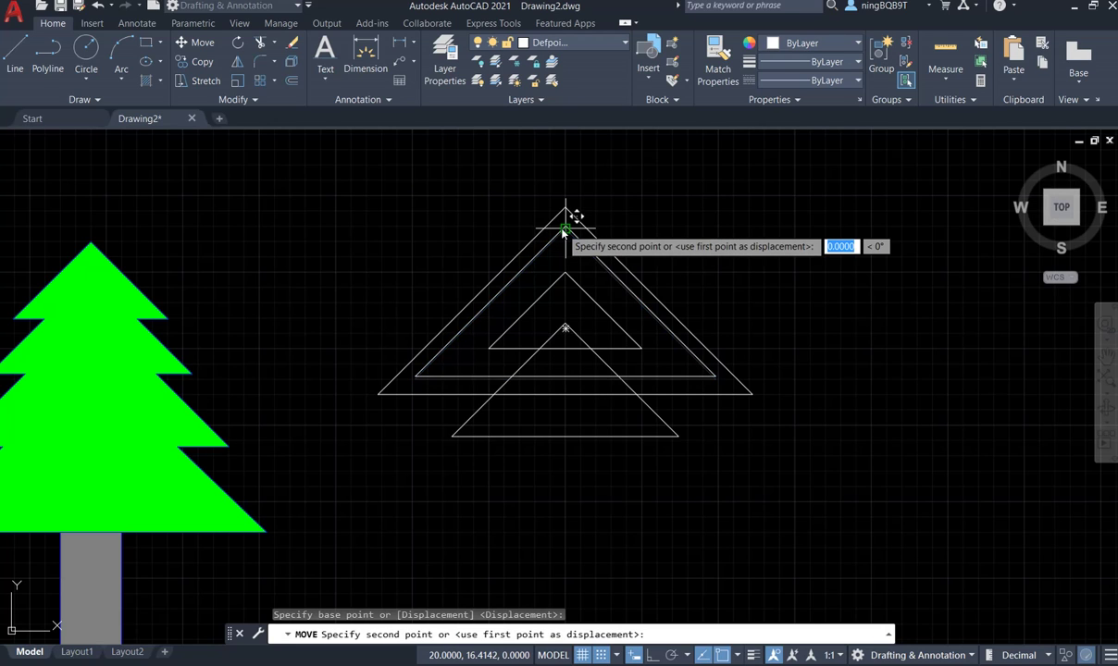
{"action": "left_click", "coordinate": [566, 399]}
{"action": "scroll", "coordinate": [631, 366], "scroll_direction": "down", "scroll_amount": 2}
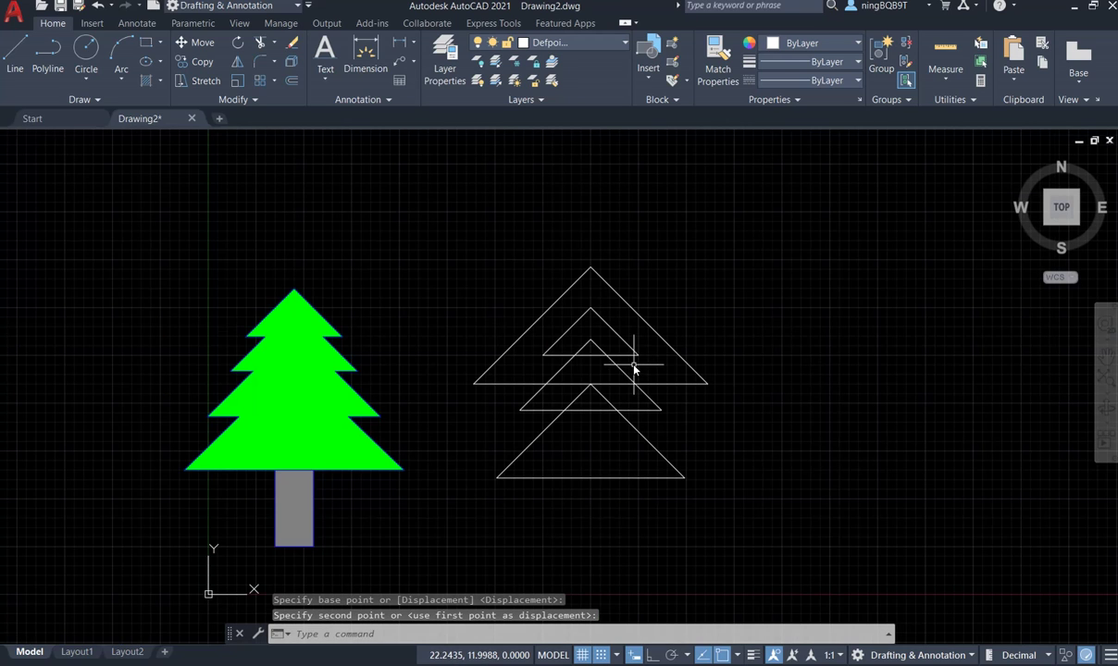
- Move the largest triangle down by its apex onto the lower triangle's geometric centre
{"action": "left_click", "coordinate": [595, 270]}
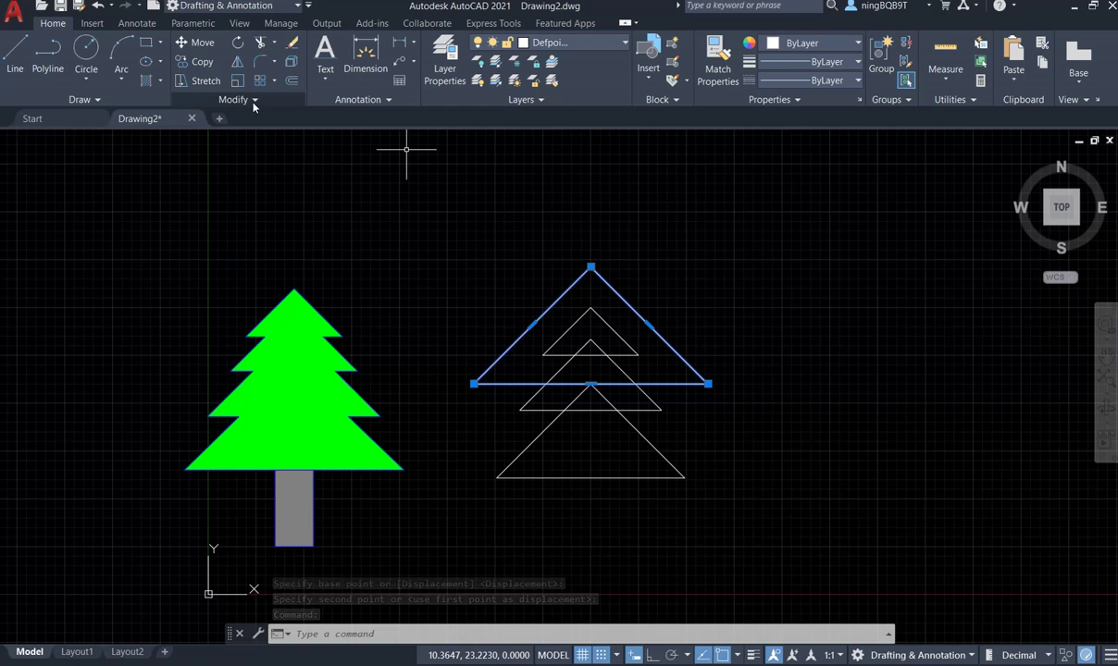
{"action": "left_click", "coordinate": [183, 44]}
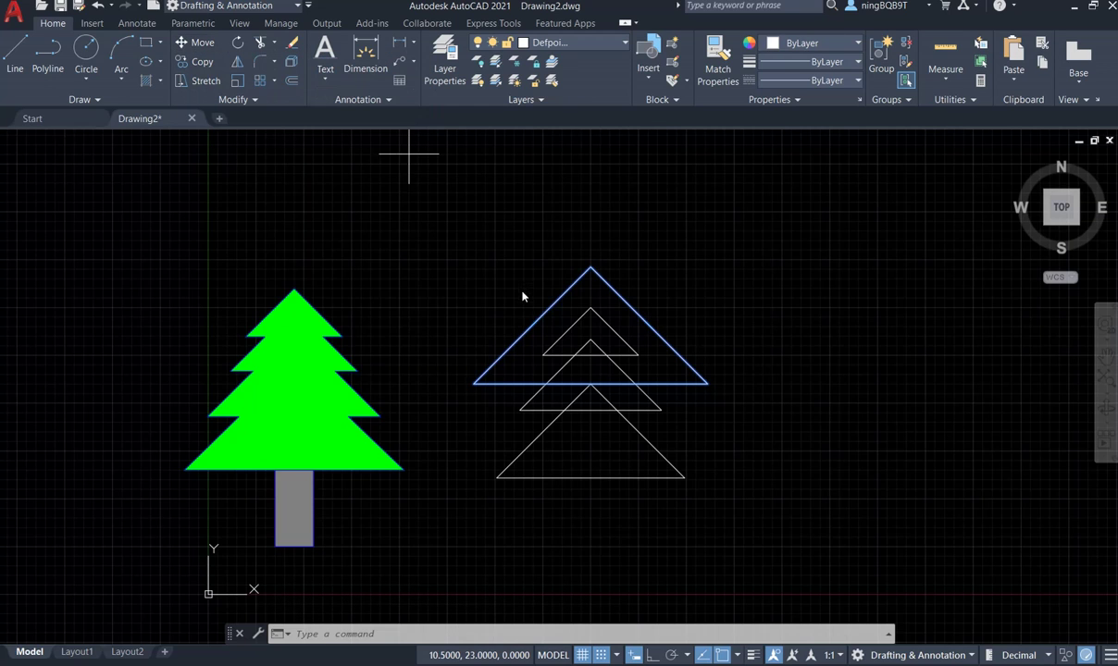
{"action": "left_click", "coordinate": [589, 267]}
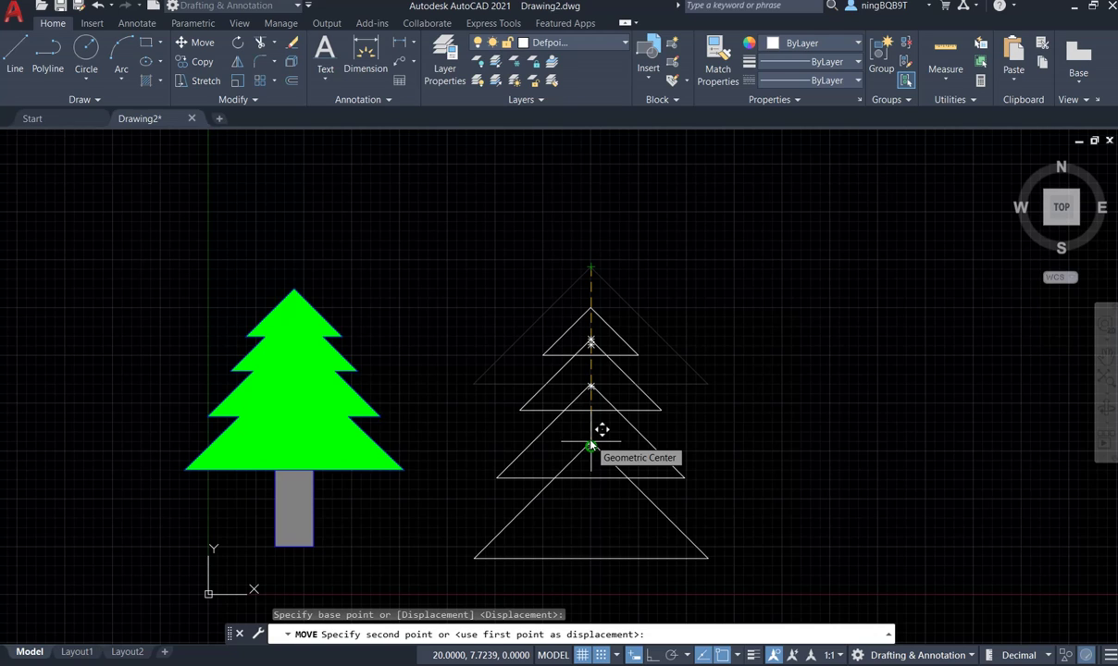
{"action": "left_click", "coordinate": [591, 445]}
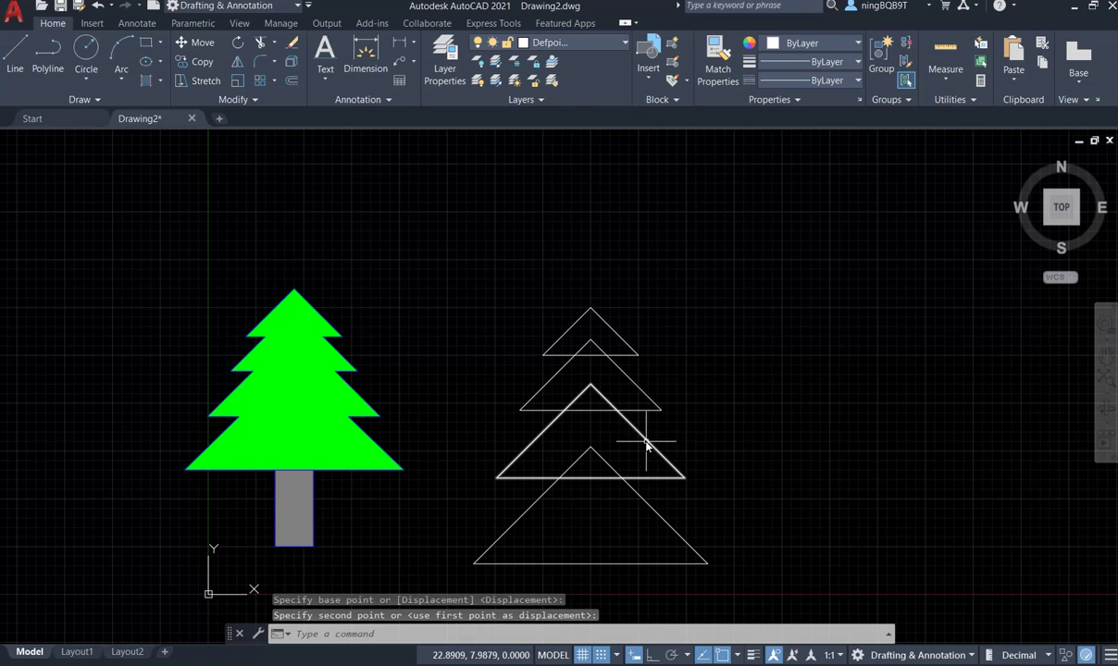
{"action": "scroll", "coordinate": [646, 443], "scroll_direction": "down", "scroll_amount": 2}
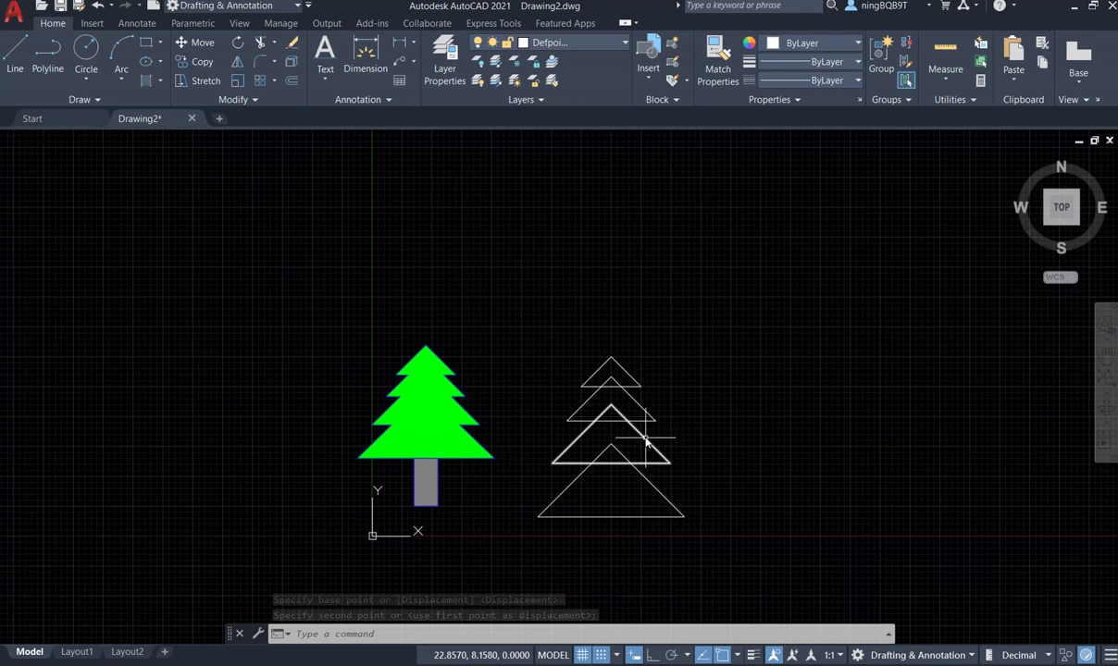
{"action": "scroll", "coordinate": [654, 516], "scroll_direction": "up", "scroll_amount": 2}
{"action": "scroll", "coordinate": [651, 451], "scroll_direction": "down", "scroll_amount": 2}
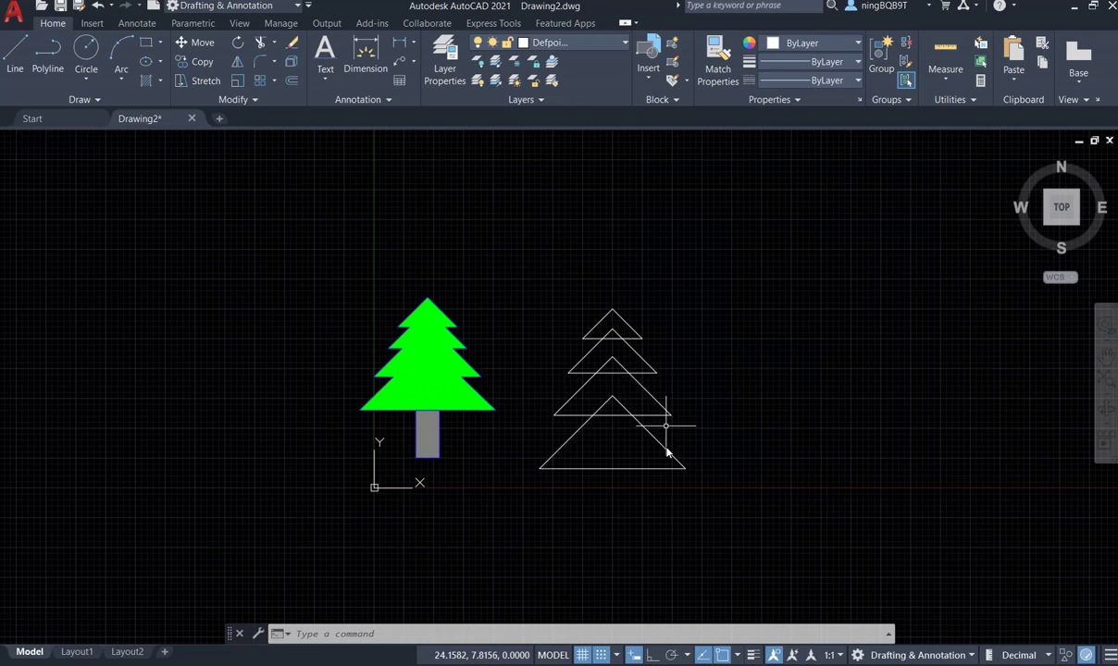
{"action": "scroll", "coordinate": [662, 481], "scroll_direction": "up", "scroll_amount": 2}
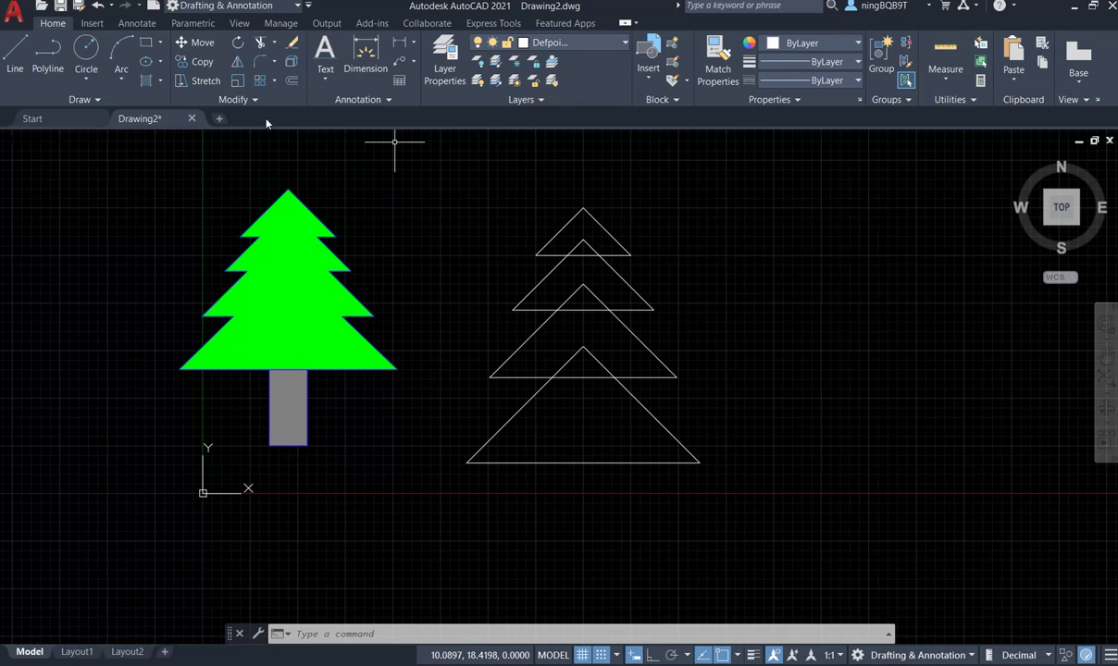
- Trim the overlapping lines in the top tier, using a fence across its base
{"action": "left_click", "coordinate": [274, 44]}
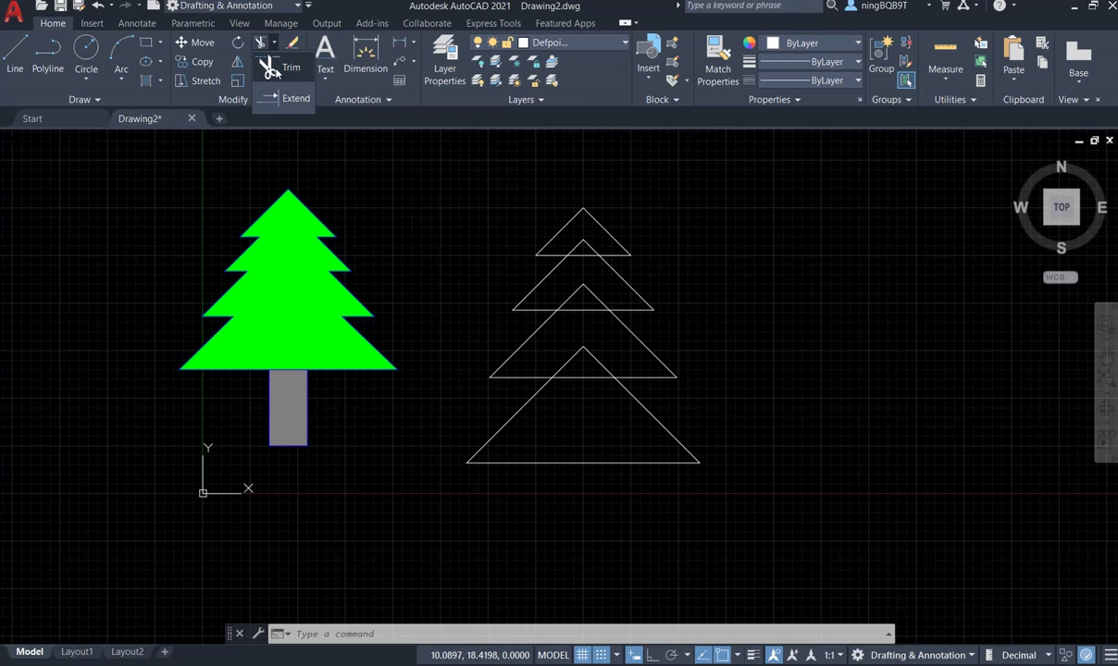
{"action": "left_click", "coordinate": [270, 69]}
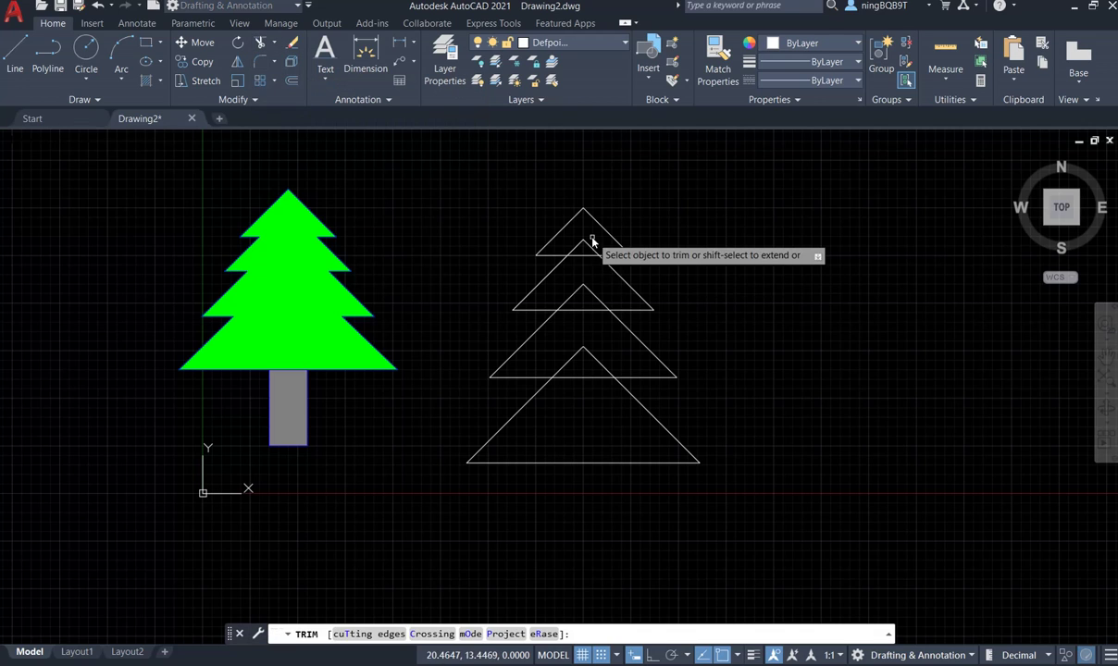
{"action": "scroll", "coordinate": [588, 242], "scroll_direction": "up", "scroll_amount": 2}
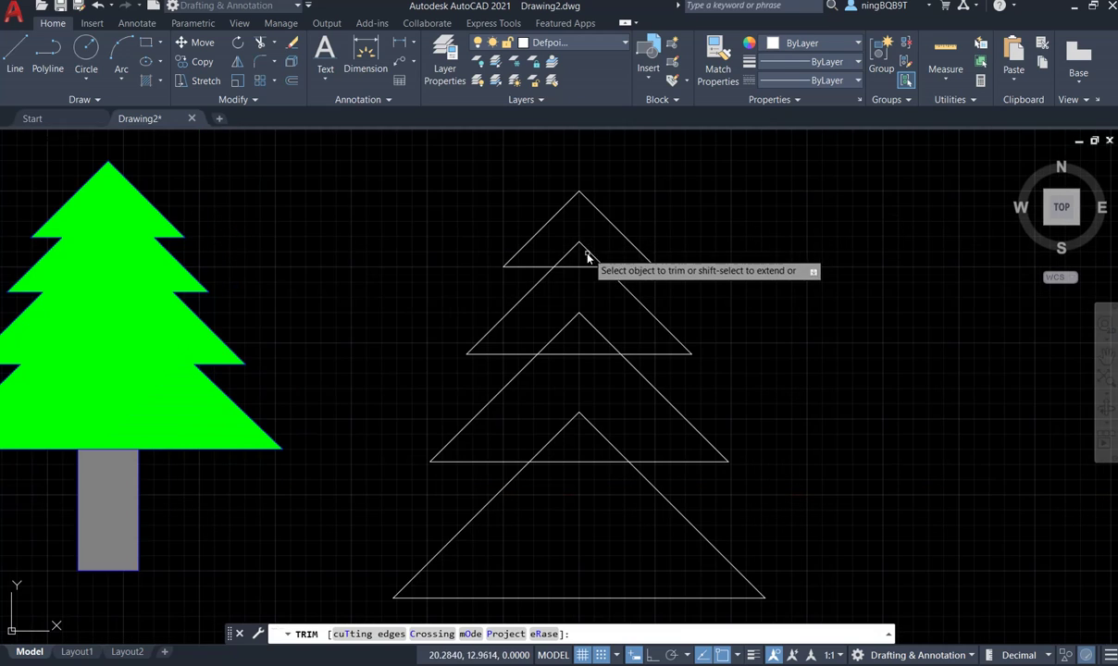
{"action": "scroll", "coordinate": [608, 252], "scroll_direction": "down", "scroll_amount": 2}
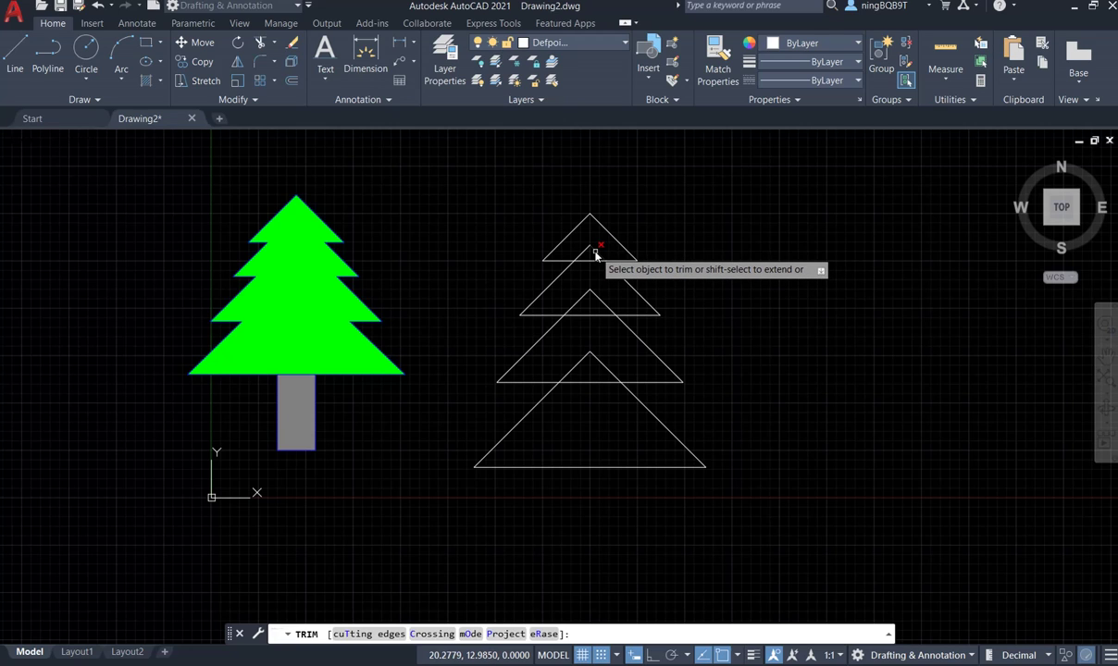
{"action": "left_click", "coordinate": [596, 251]}
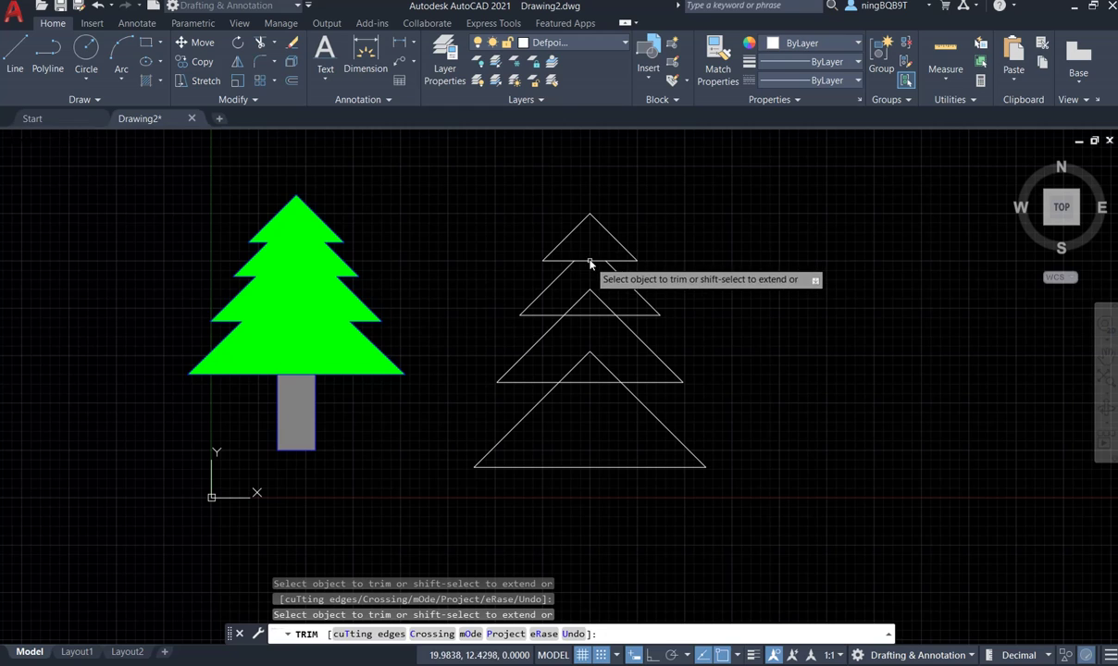
{"action": "left_click", "coordinate": [589, 263]}
{"action": "left_click", "coordinate": [591, 255]}
{"action": "key", "text": "Return"}
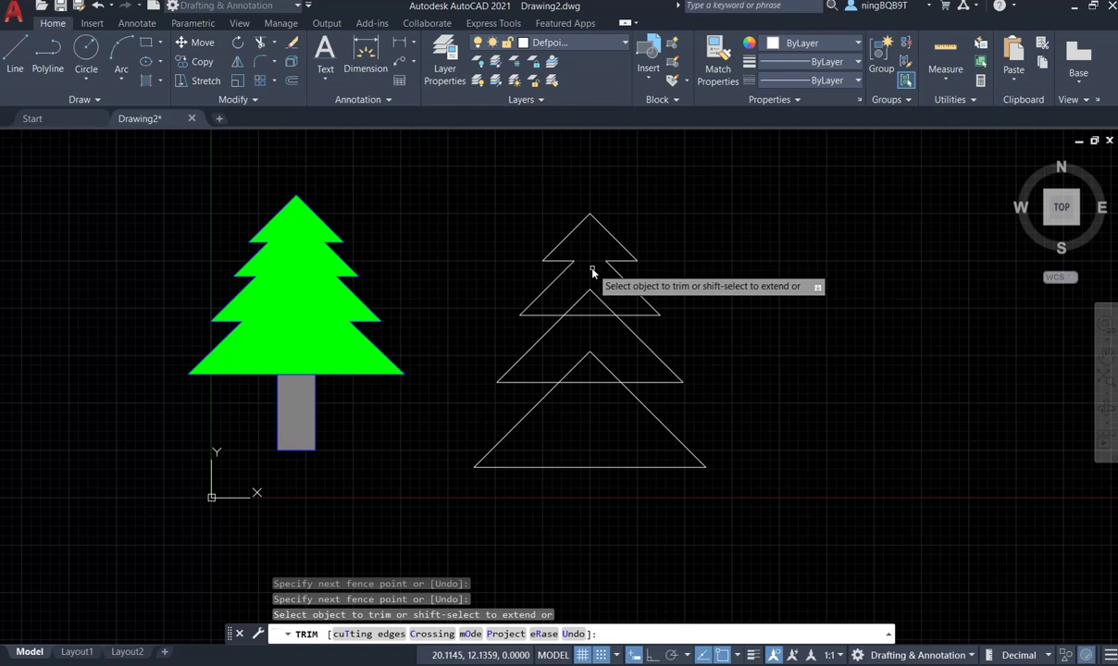
- Trim the remaining overlapping inner lines of the lower tiers and end Trim
{"action": "left_click", "coordinate": [585, 302]}
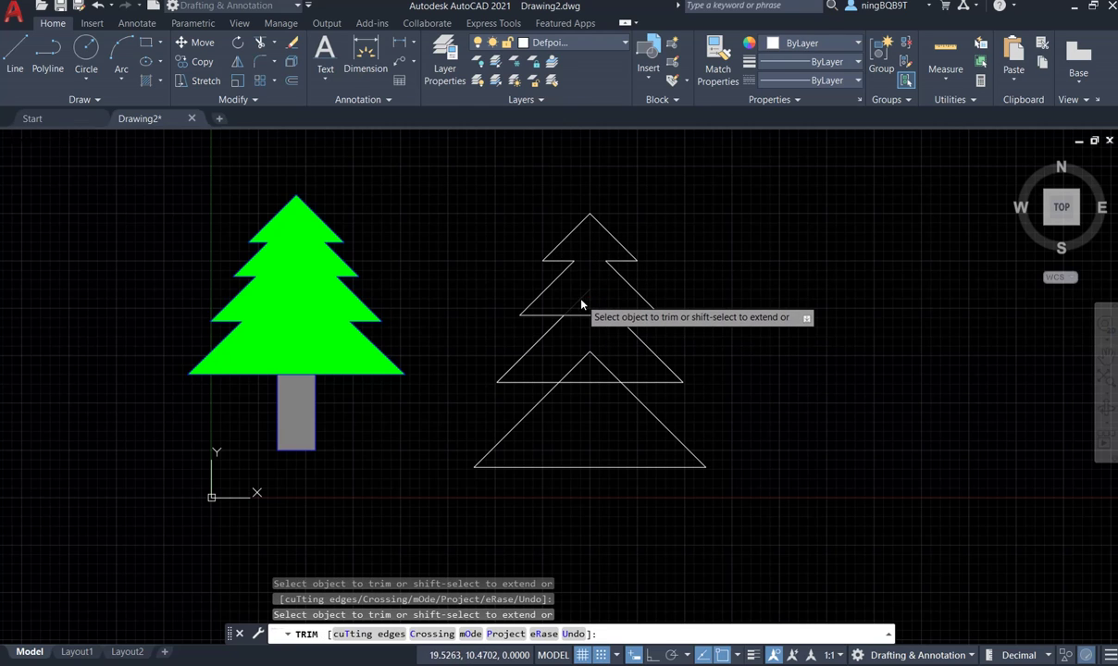
{"action": "left_click", "coordinate": [591, 314]}
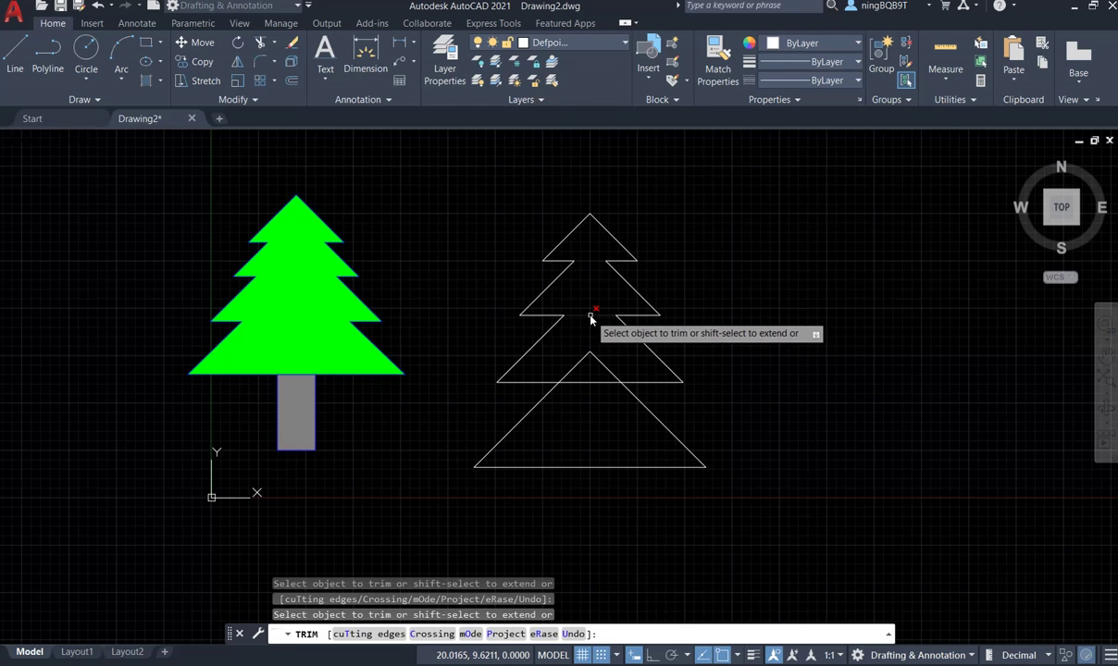
{"action": "left_click", "coordinate": [606, 371]}
{"action": "left_click", "coordinate": [581, 368]}
{"action": "left_click", "coordinate": [591, 384]}
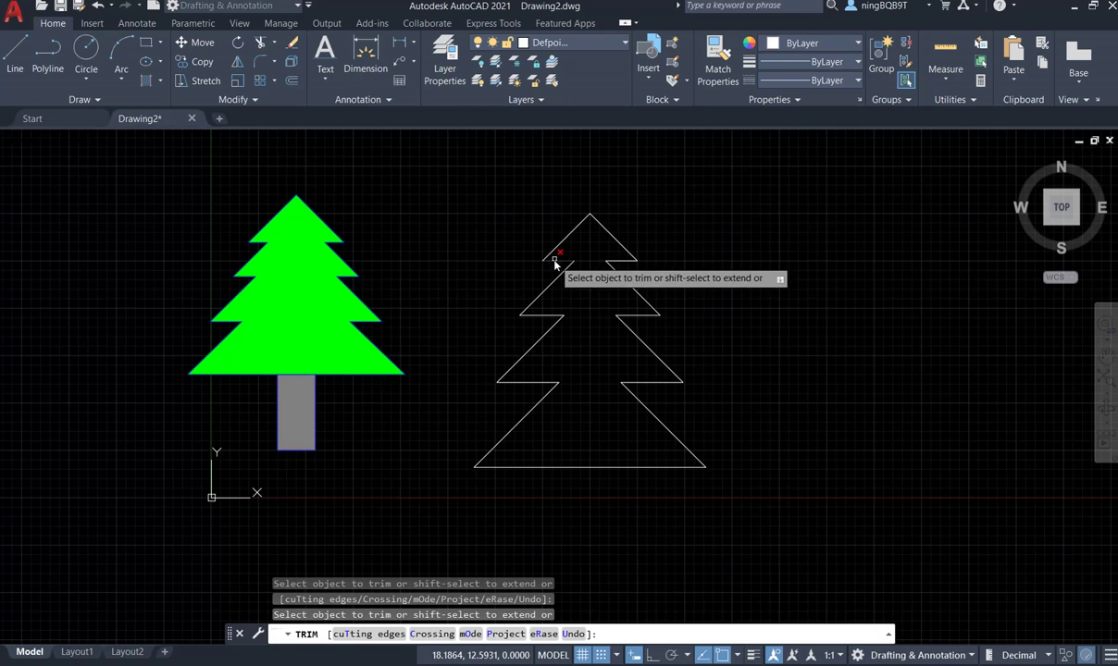
{"action": "right_click", "coordinate": [717, 261]}
{"action": "left_click", "coordinate": [749, 269]}
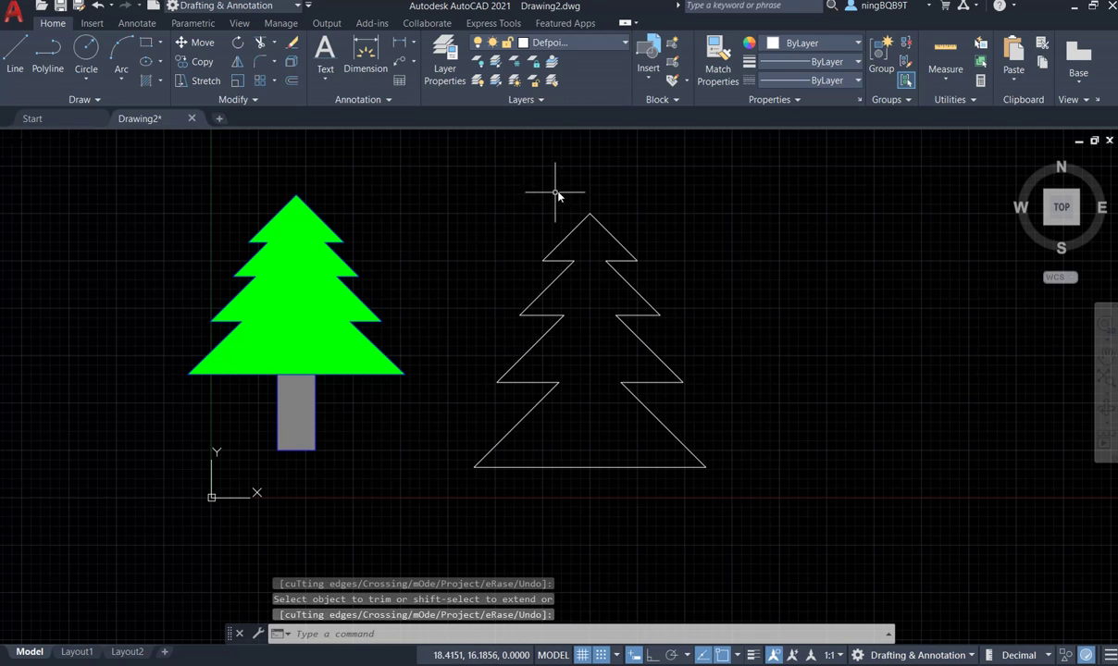
- Window-select the tree outline and Join its 12 segments into one polyline
{"action": "left_click", "coordinate": [738, 484]}
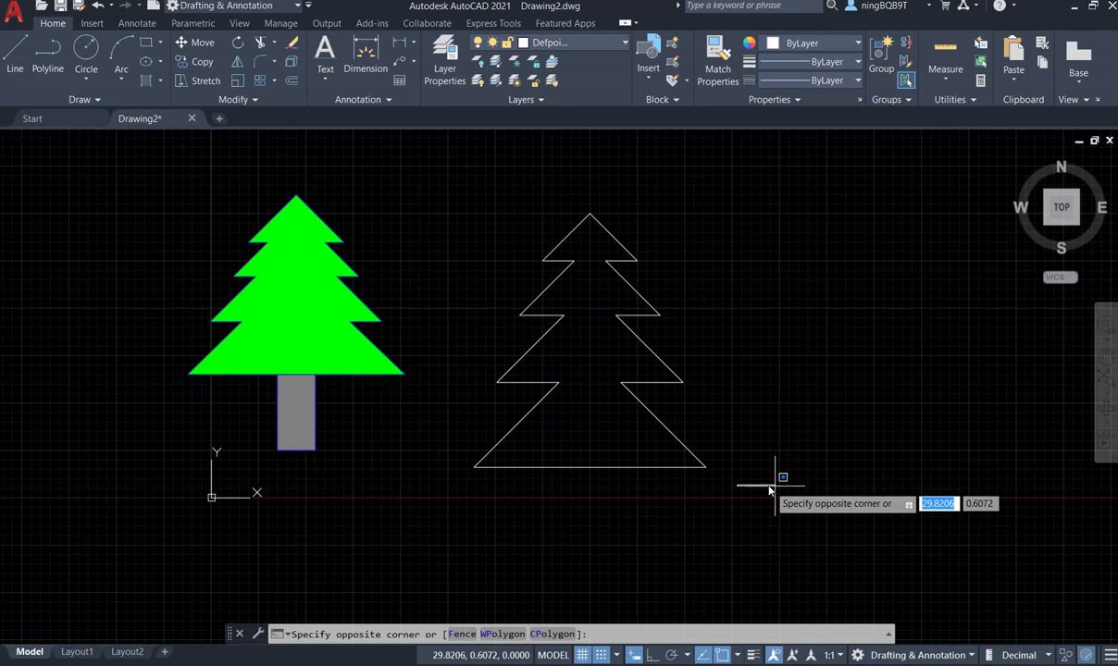
{"action": "left_click", "coordinate": [735, 486]}
{"action": "left_click", "coordinate": [737, 489]}
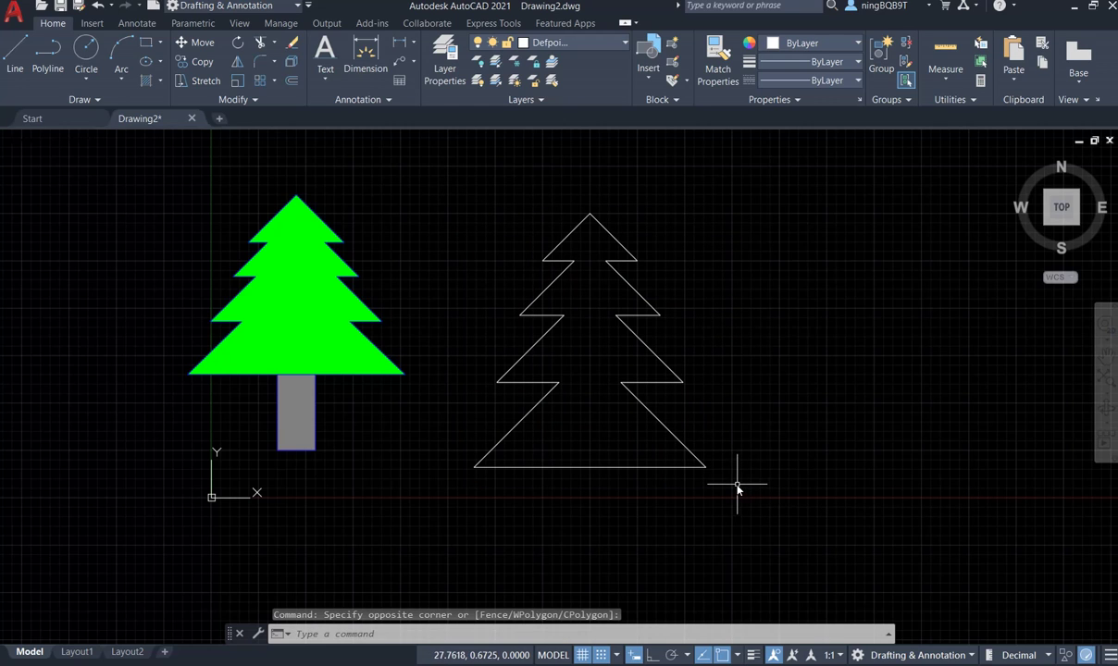
{"action": "left_click", "coordinate": [731, 483]}
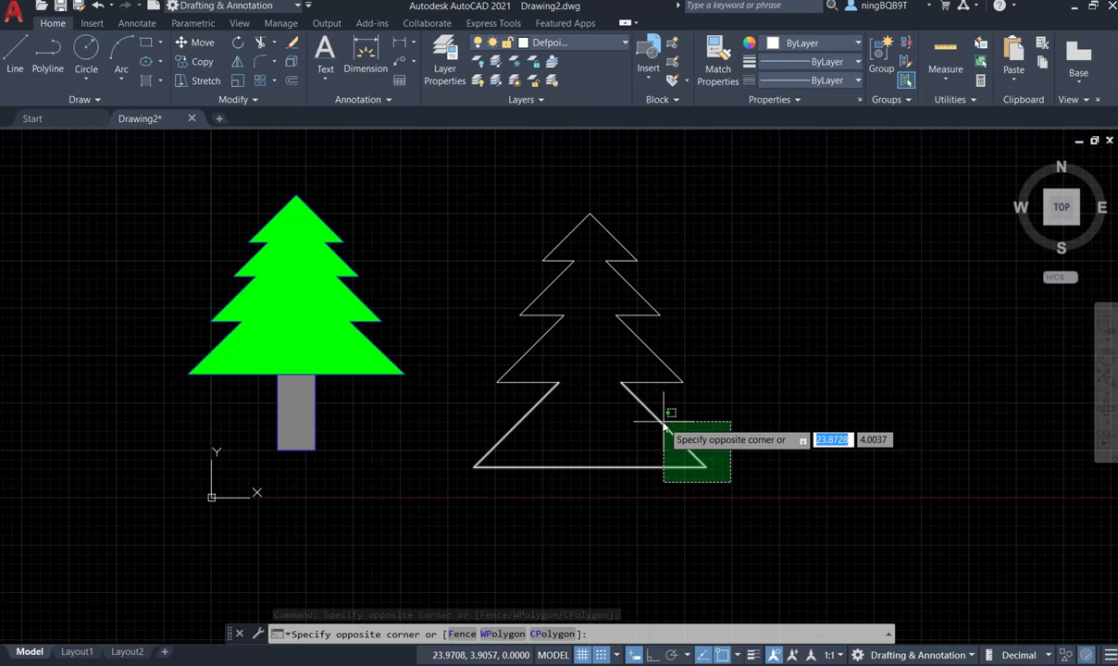
{"action": "left_click", "coordinate": [434, 197]}
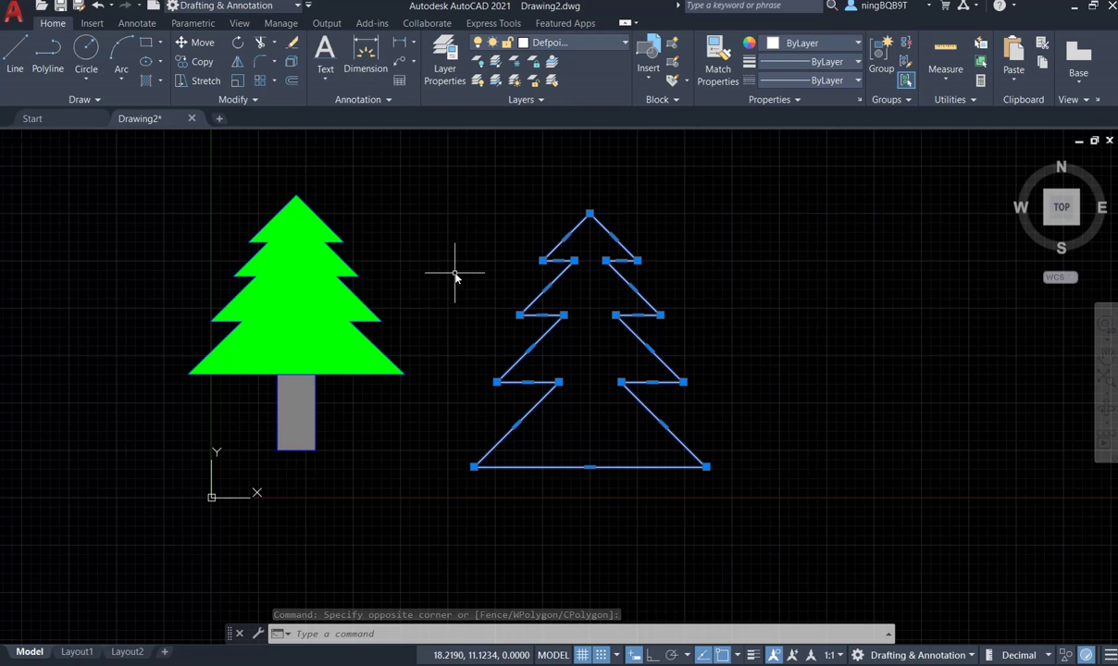
{"action": "left_click", "coordinate": [256, 100]}
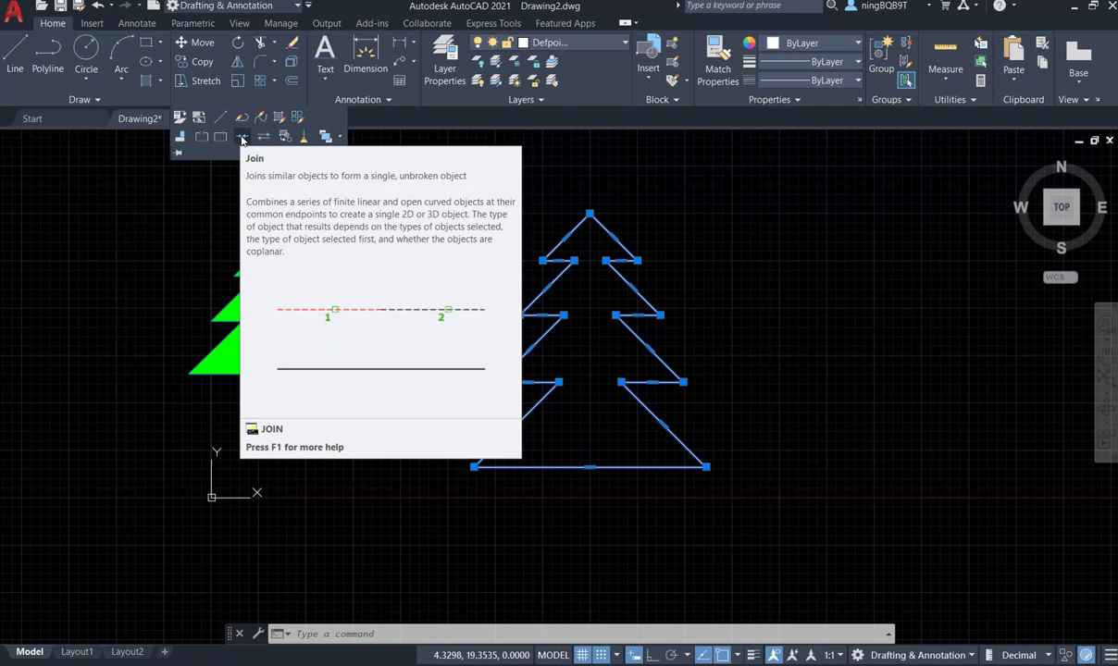
{"action": "left_click", "coordinate": [242, 139]}
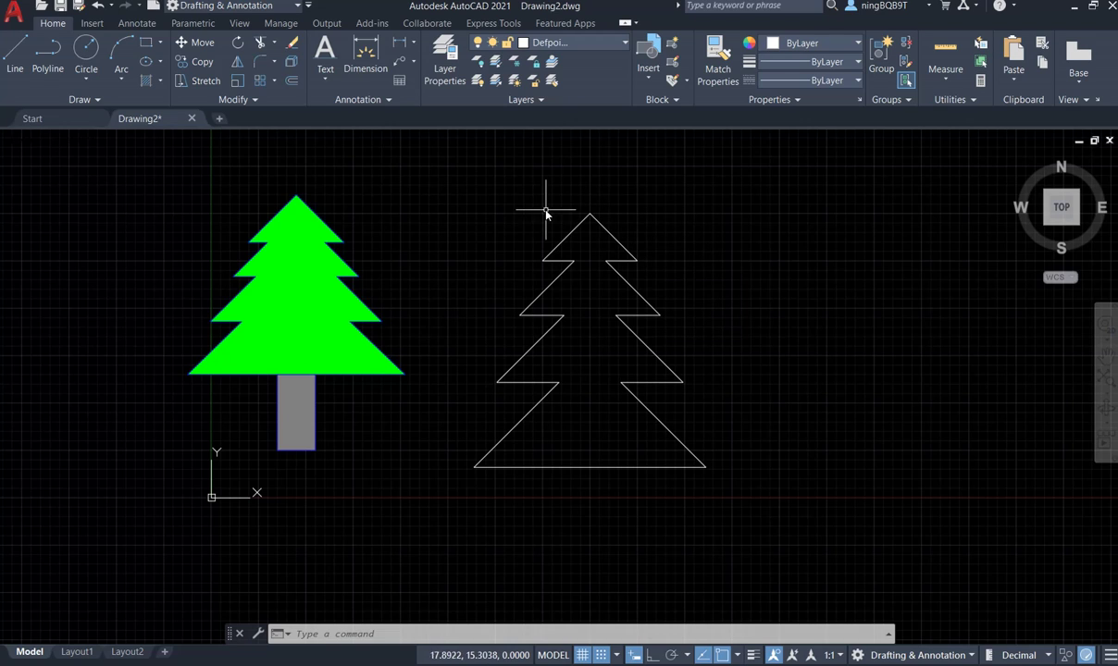
- Move the joined outline tree up from its apex to a slightly higher point
{"action": "left_click", "coordinate": [758, 498]}
{"action": "left_click", "coordinate": [673, 507]}
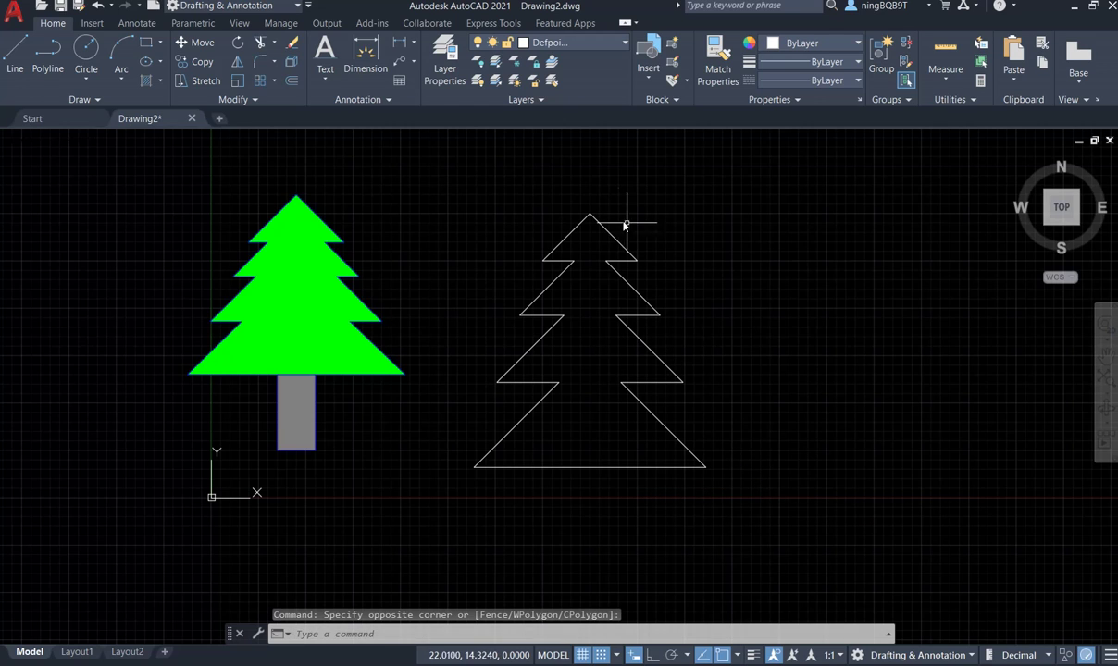
{"action": "mouse_move", "coordinate": [603, 224]}
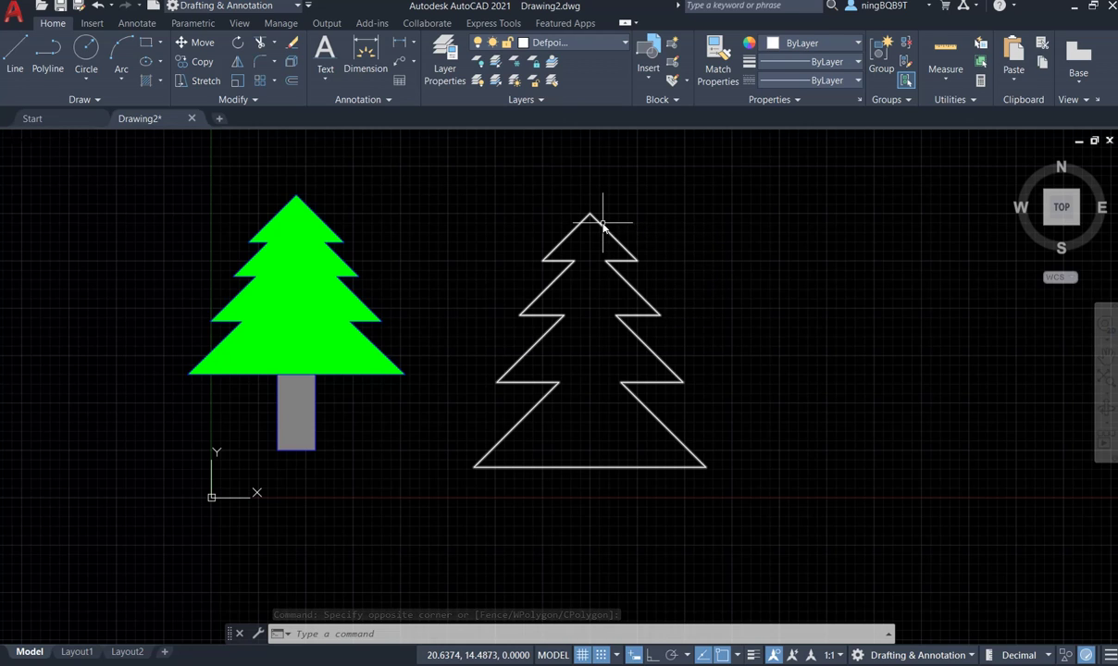
{"action": "left_click", "coordinate": [603, 225]}
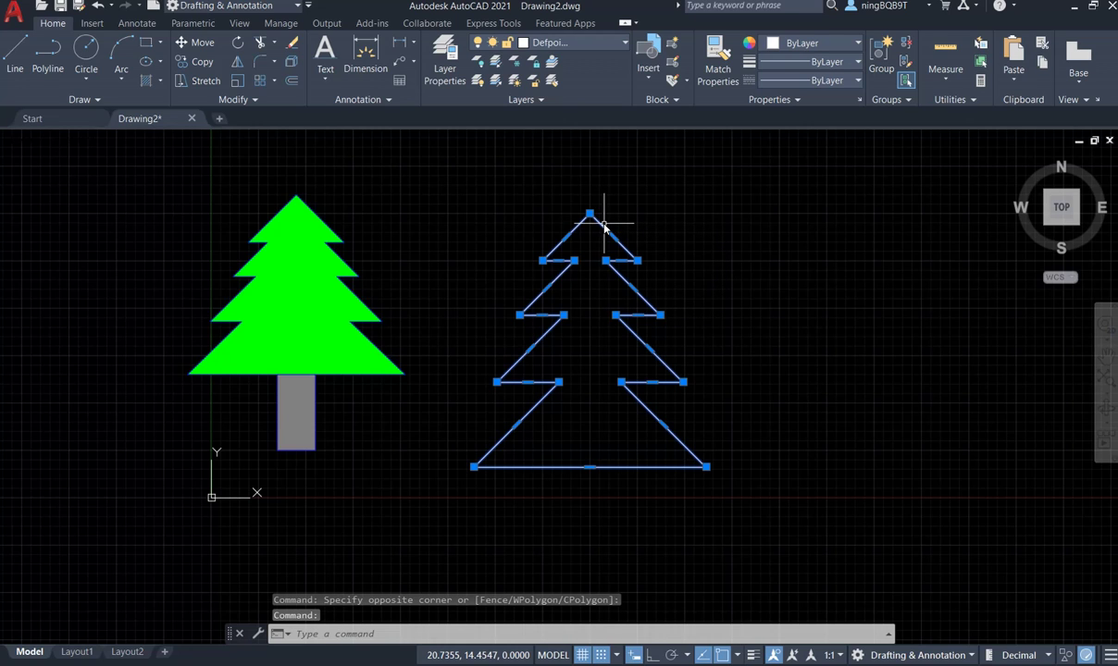
{"action": "left_click", "coordinate": [190, 45]}
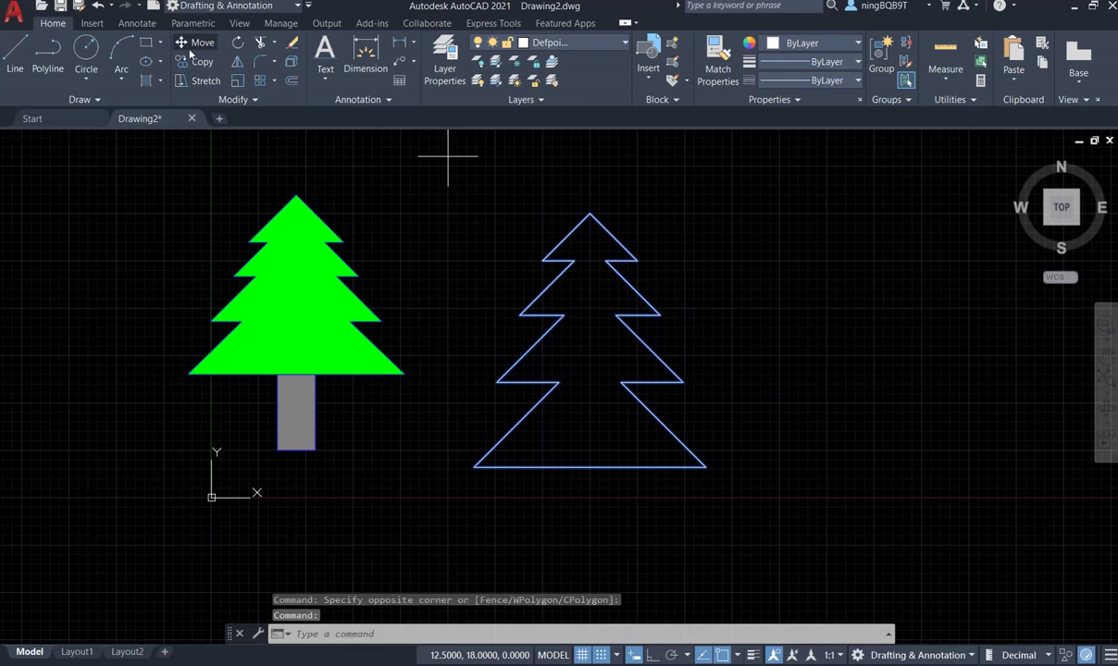
{"action": "left_click", "coordinate": [590, 217]}
{"action": "scroll", "coordinate": [590, 185], "scroll_direction": "down", "scroll_amount": 2}
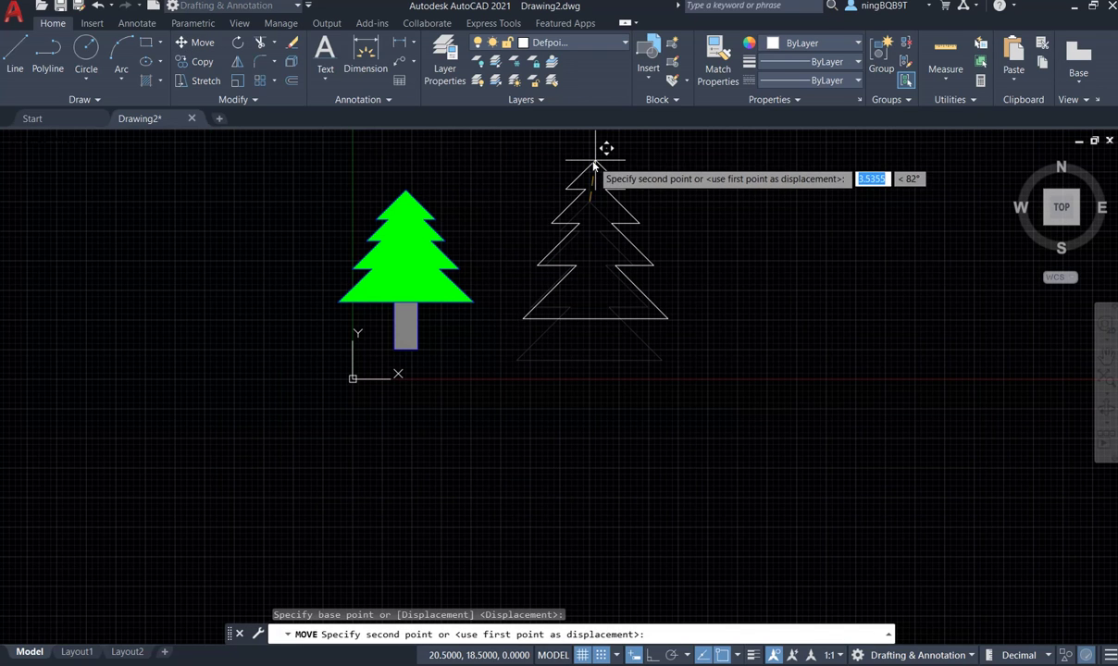
{"action": "left_click", "coordinate": [592, 165]}
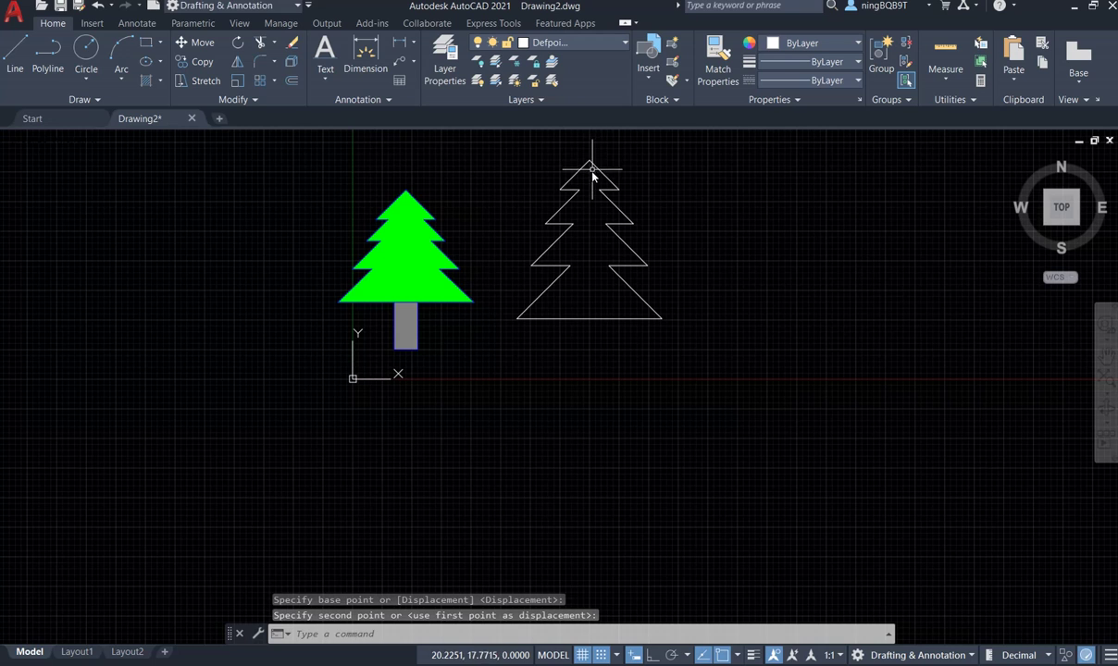
{"action": "scroll", "coordinate": [591, 178], "scroll_direction": "down", "scroll_amount": 2}
{"action": "scroll", "coordinate": [592, 179], "scroll_direction": "up", "scroll_amount": 2}
{"action": "scroll", "coordinate": [592, 179], "scroll_direction": "up", "scroll_amount": 2}
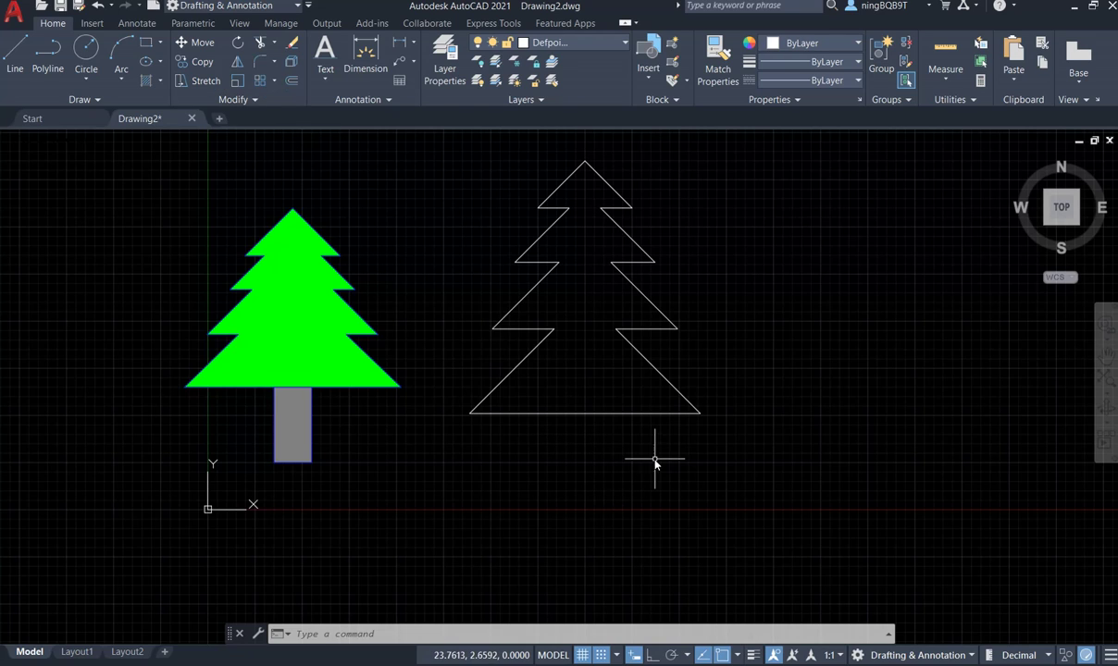
- Start a new line with object snap and grid snap turned off
{"action": "left_click", "coordinate": [15, 54]}
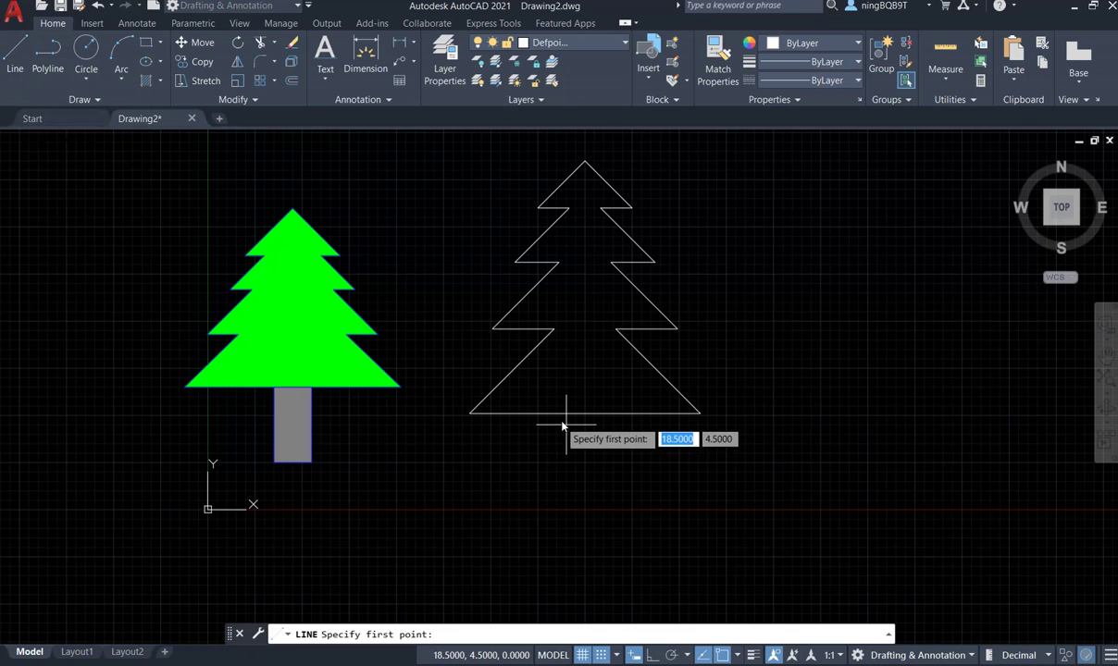
{"action": "scroll", "coordinate": [567, 417], "scroll_direction": "up", "scroll_amount": 2}
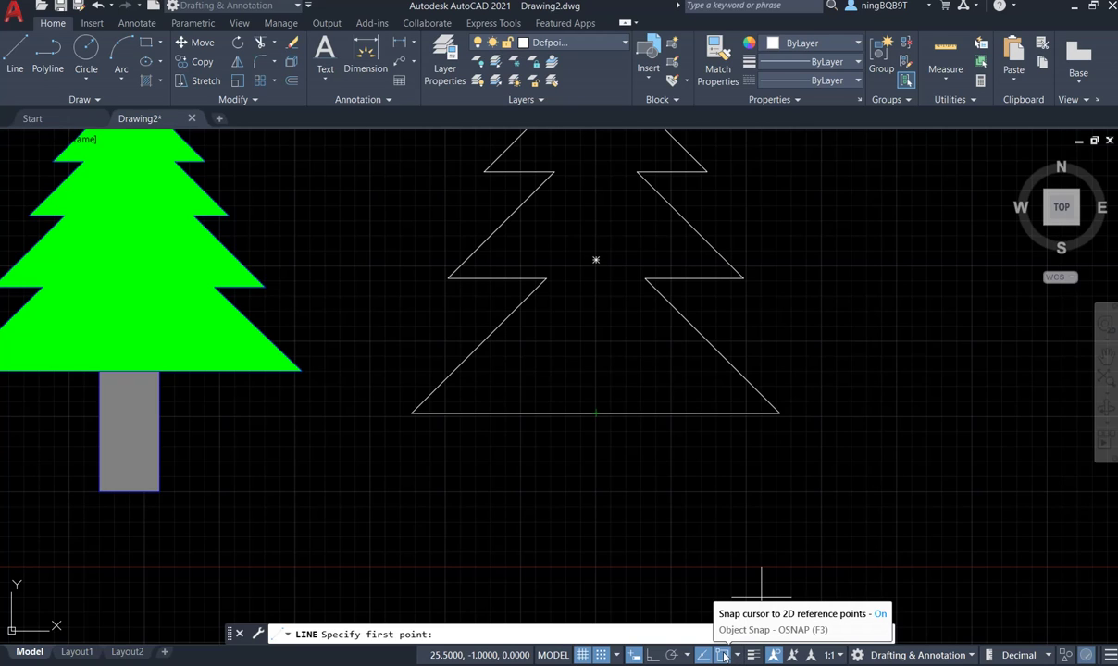
{"action": "left_click", "coordinate": [723, 654]}
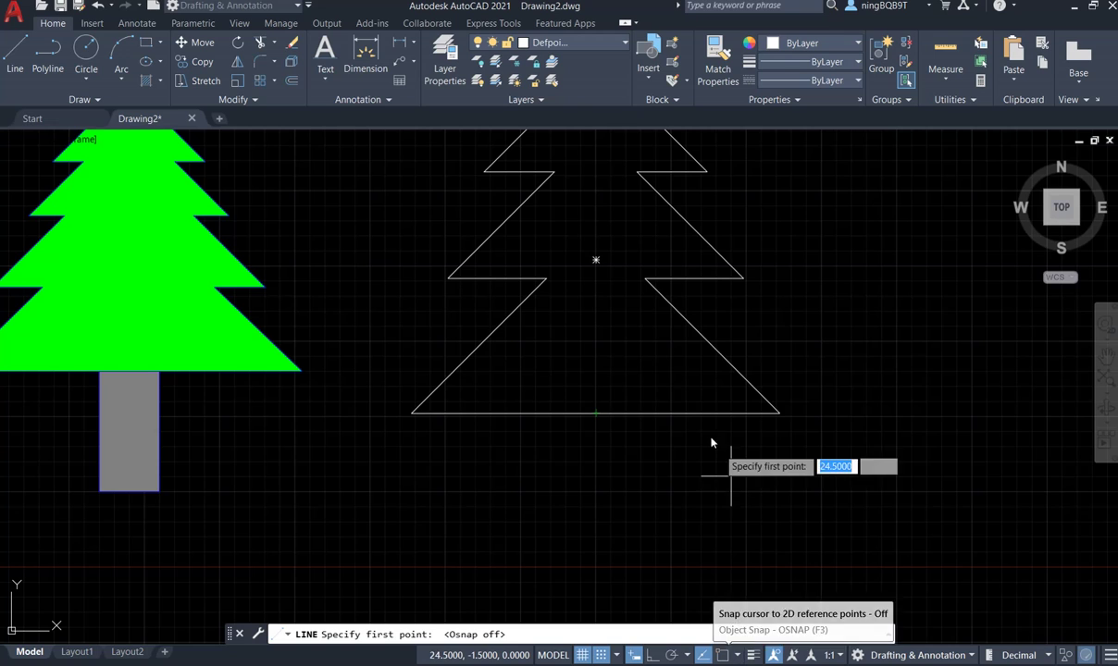
{"action": "scroll", "coordinate": [705, 446], "scroll_direction": "down", "scroll_amount": 2}
{"action": "scroll", "coordinate": [627, 445], "scroll_direction": "up", "scroll_amount": 2}
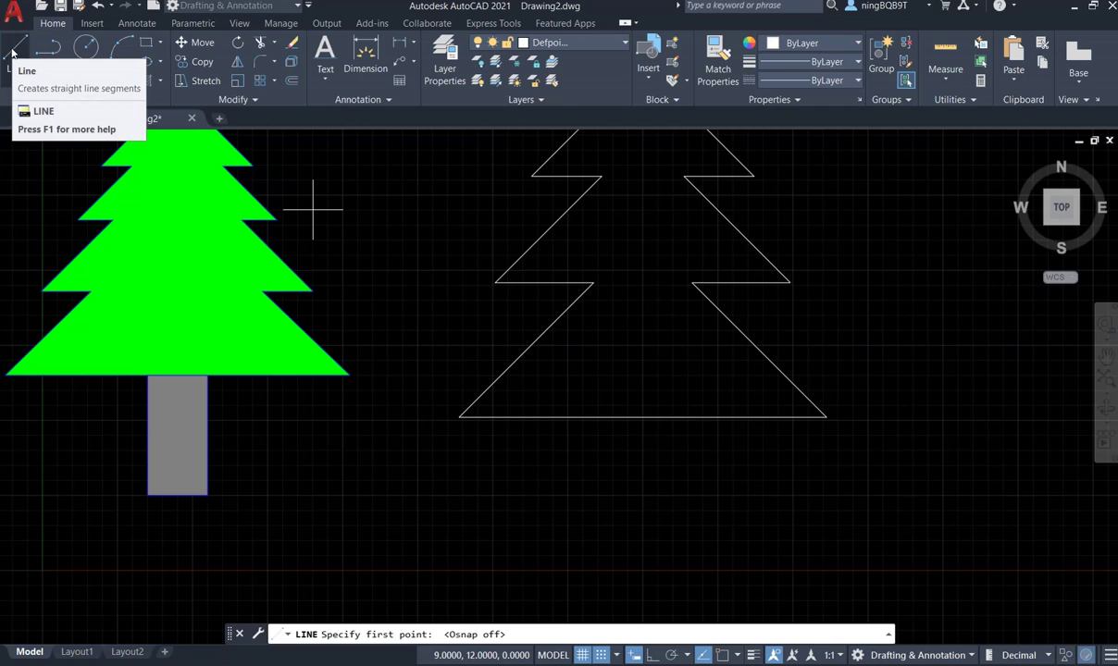
{"action": "key", "text": "Escape"}
{"action": "key", "text": "Return"}
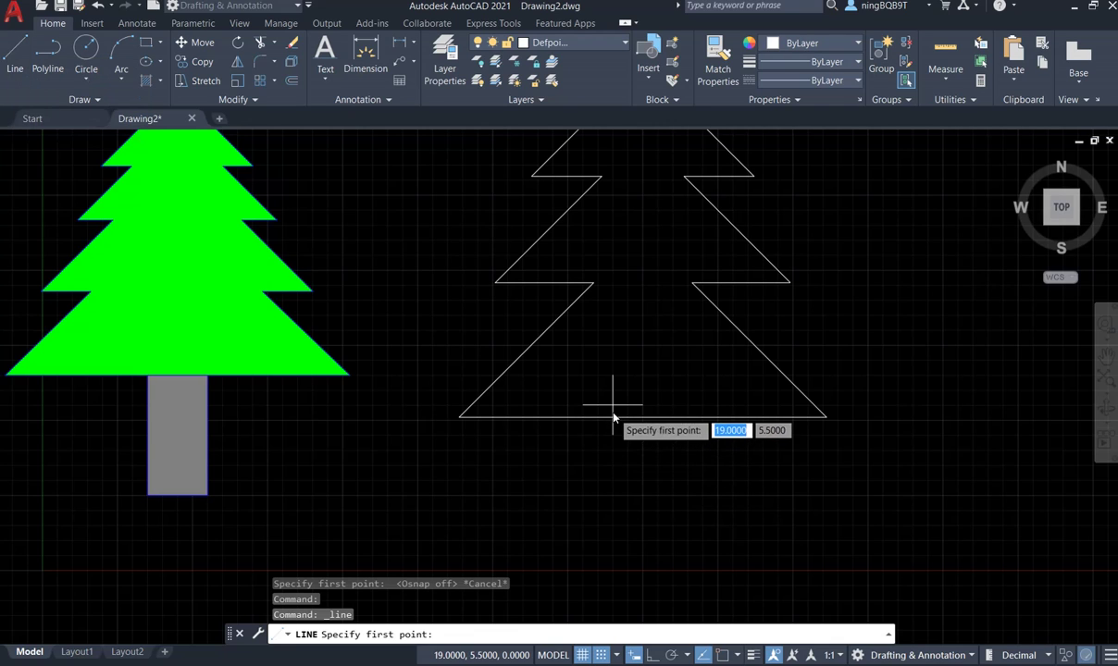
{"action": "left_click", "coordinate": [603, 656]}
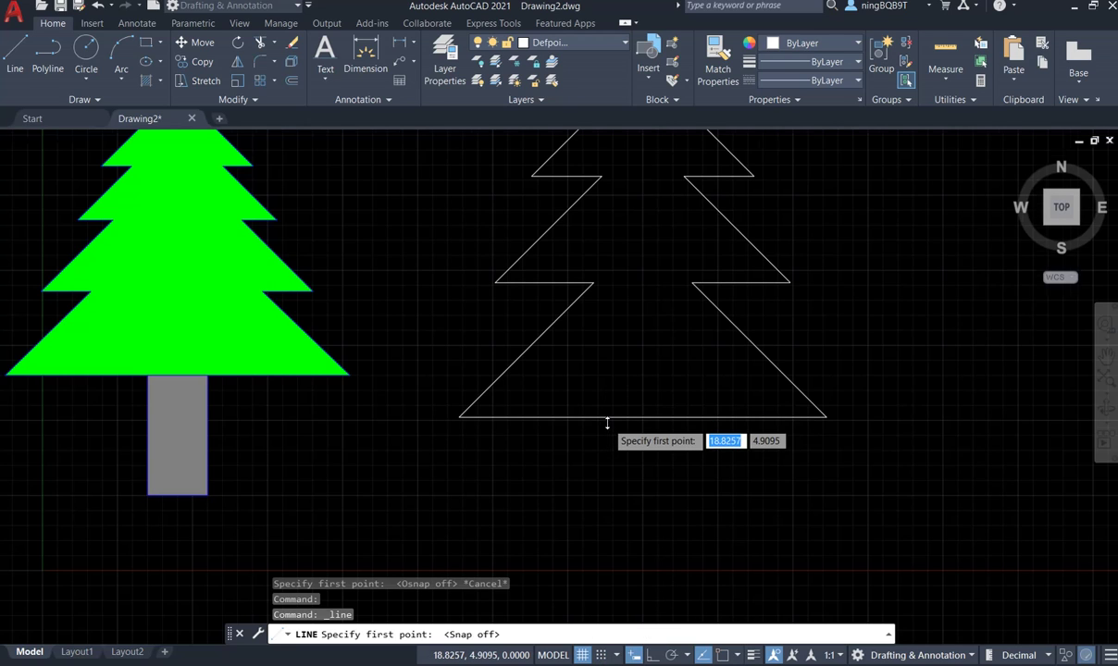
{"action": "scroll", "coordinate": [607, 423], "scroll_direction": "up", "scroll_amount": 2}
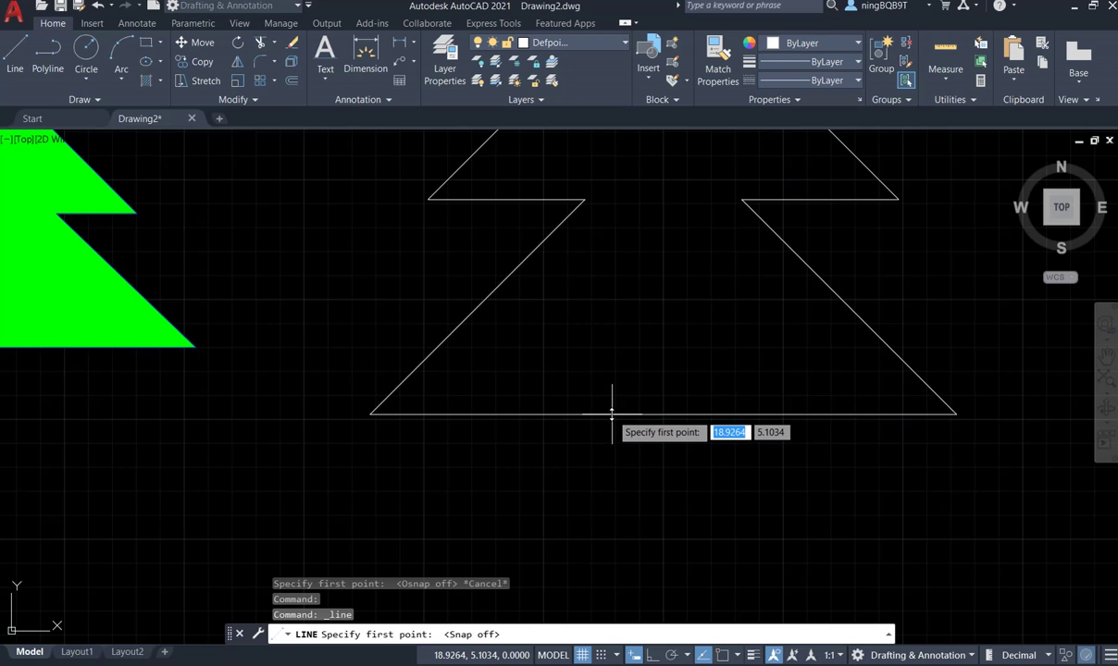
- With Ortho on, draw the trunk's left, bottom, right and top edges, then end LINE
{"action": "left_click", "coordinate": [612, 413]}
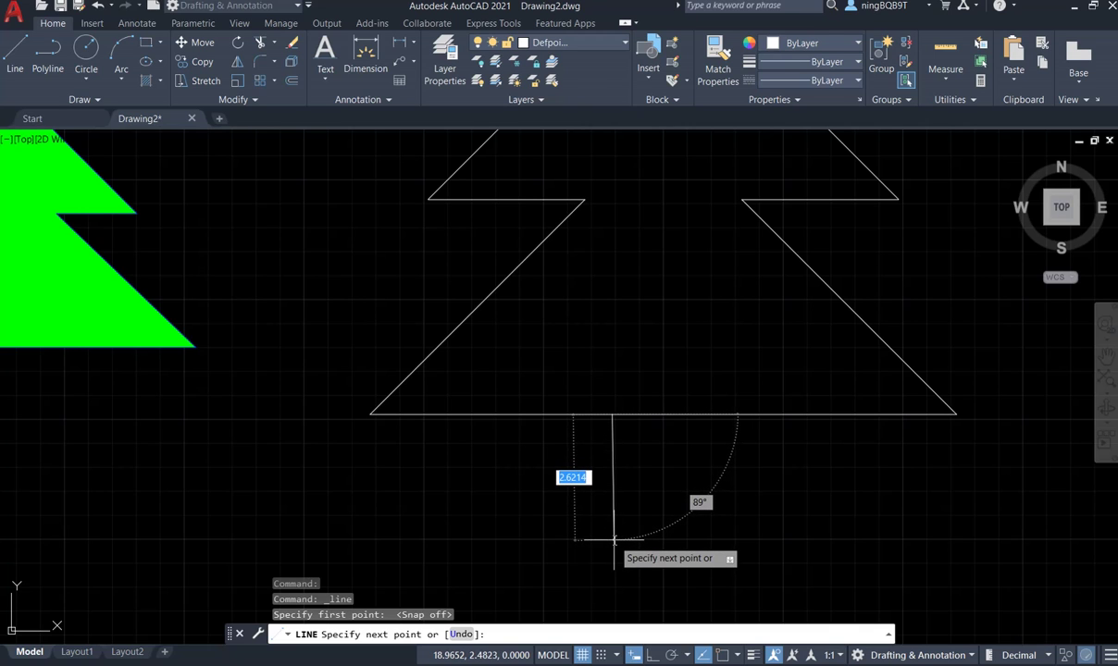
{"action": "scroll", "coordinate": [613, 540], "scroll_direction": "down", "scroll_amount": 4}
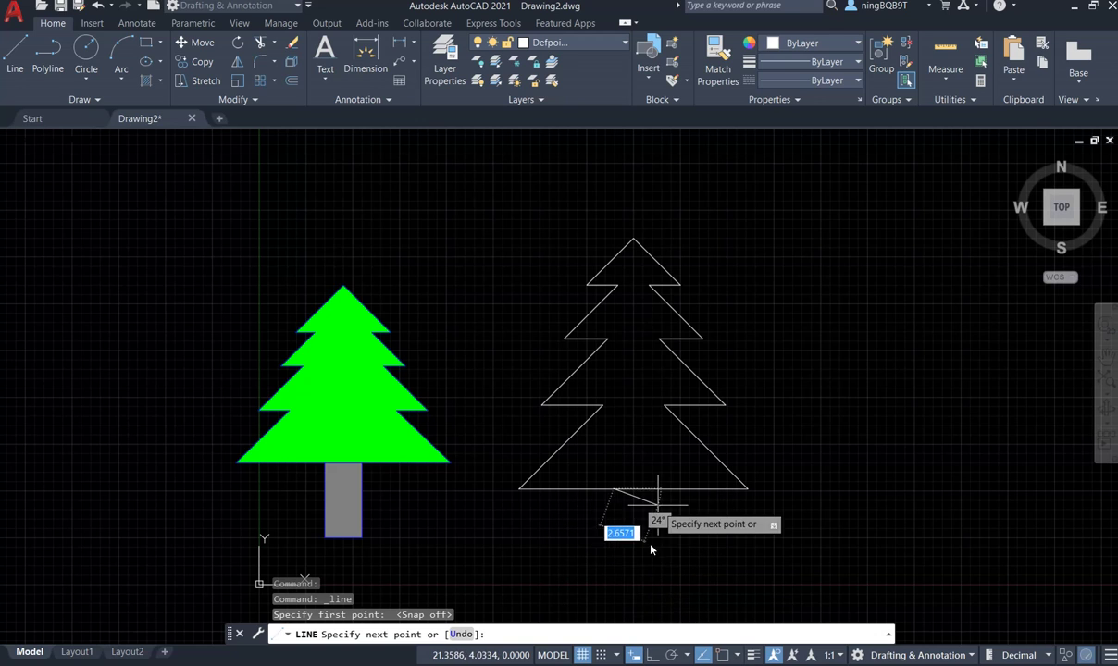
{"action": "left_click", "coordinate": [651, 658]}
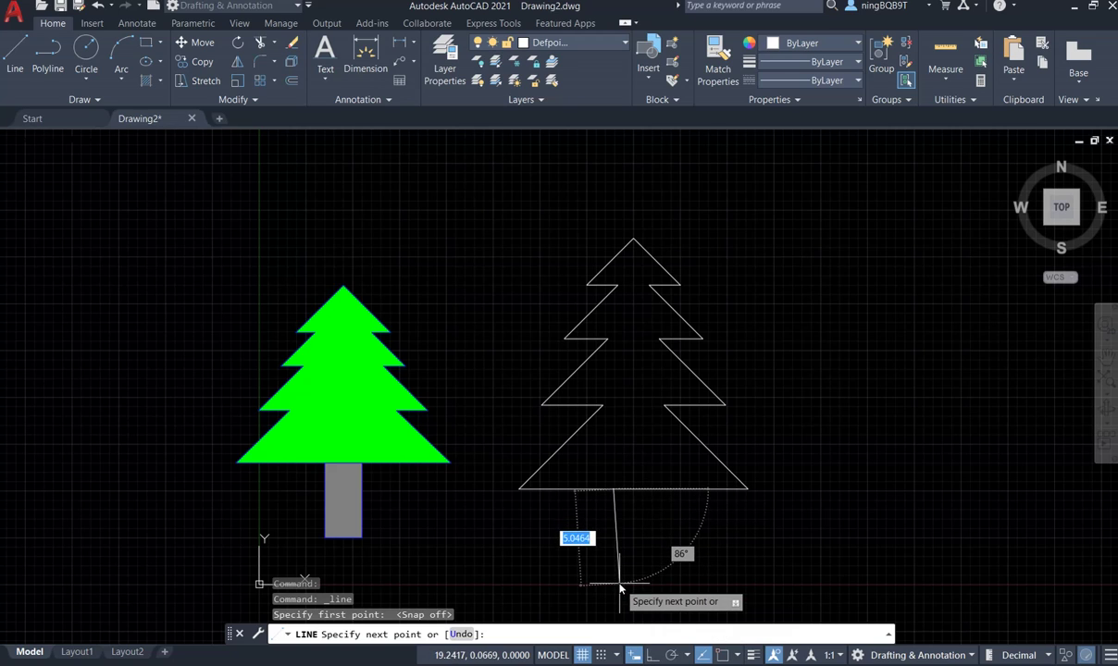
{"action": "left_click", "coordinate": [653, 658]}
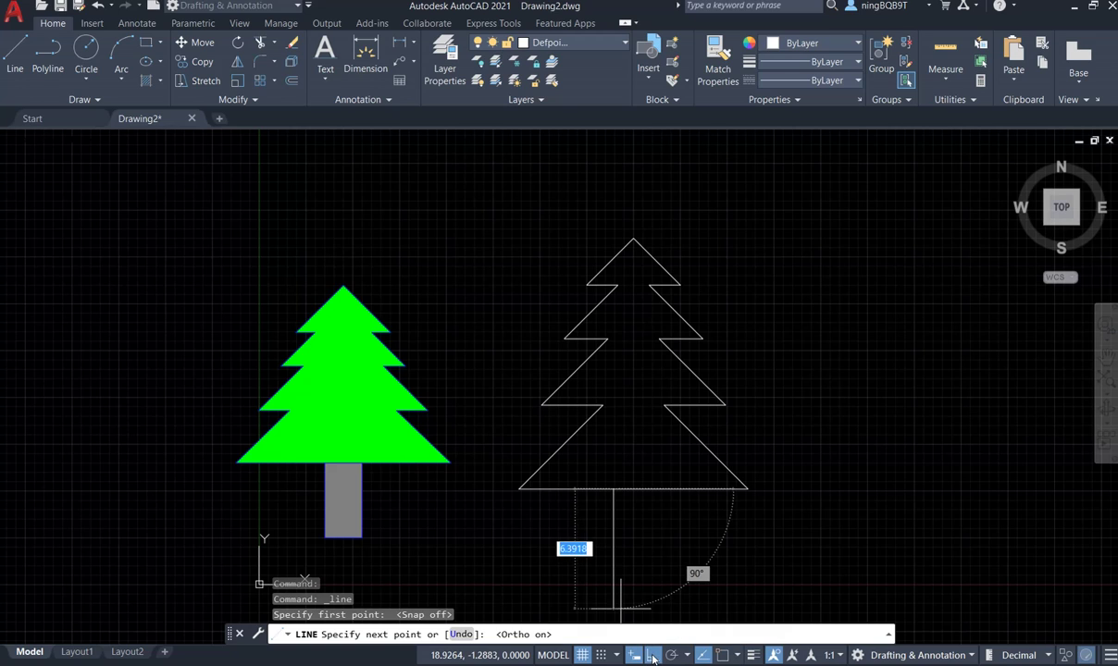
{"action": "left_click", "coordinate": [615, 585]}
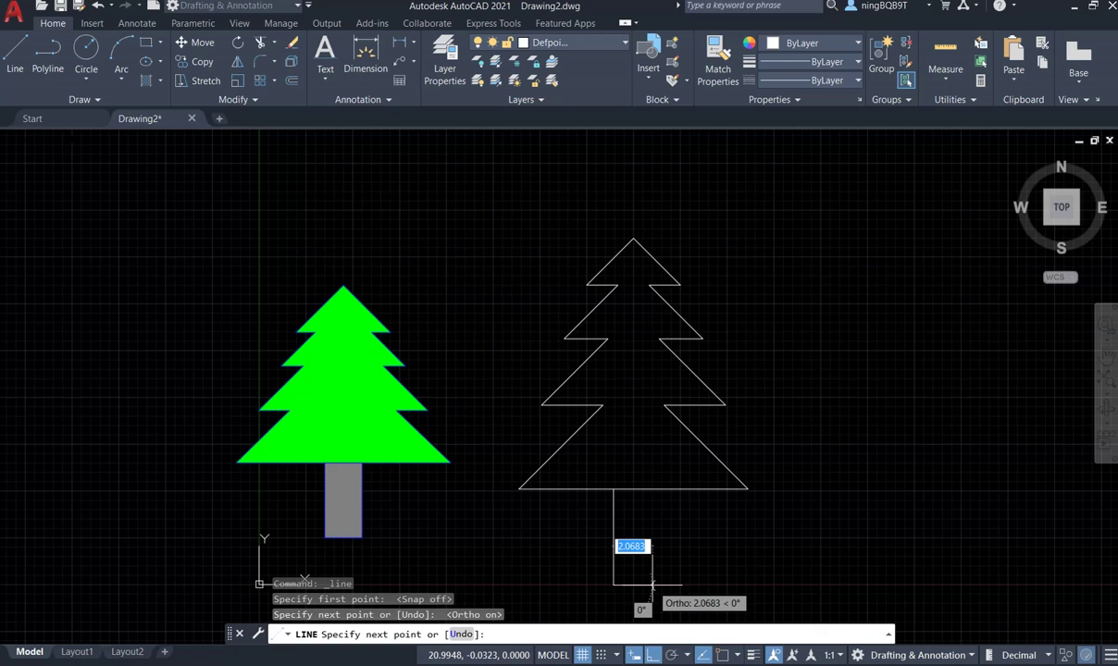
{"action": "left_click", "coordinate": [652, 585]}
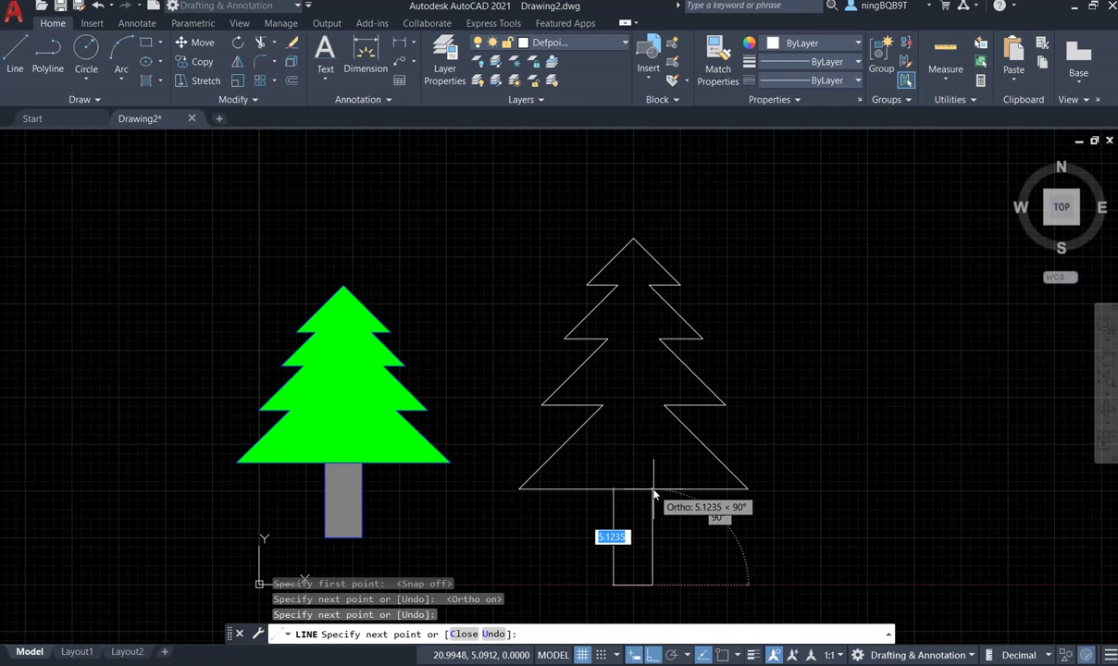
{"action": "left_click", "coordinate": [653, 491]}
{"action": "scroll", "coordinate": [654, 492], "scroll_direction": "up", "scroll_amount": 4}
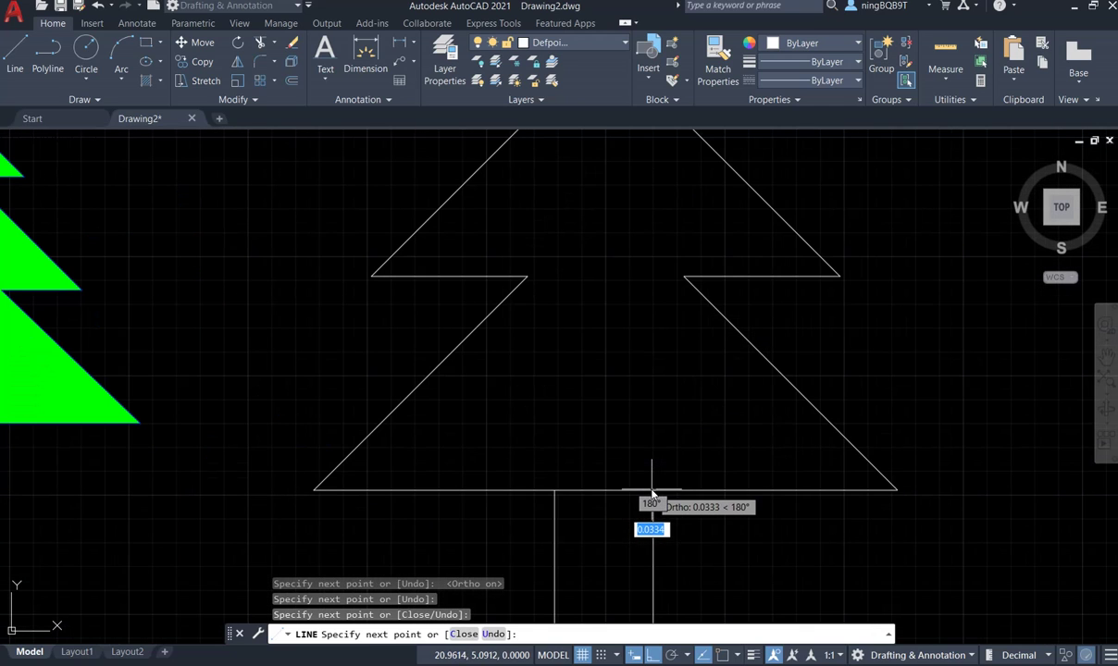
{"action": "left_click", "coordinate": [555, 497]}
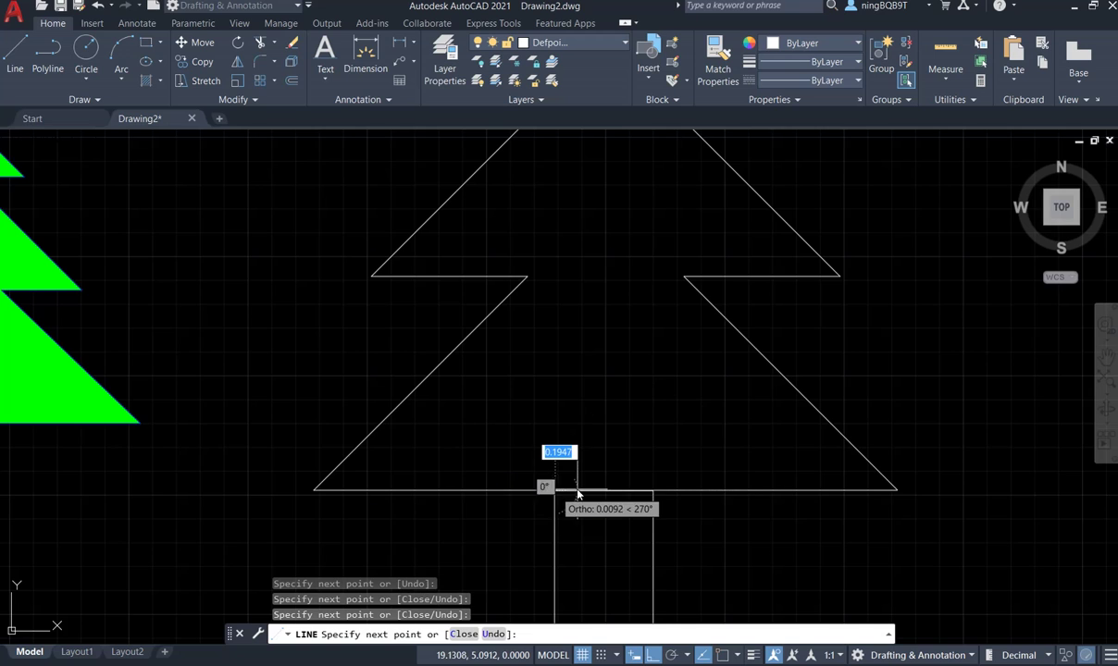
{"action": "scroll", "coordinate": [578, 494], "scroll_direction": "down", "scroll_amount": 2}
{"action": "right_click", "coordinate": [574, 496]}
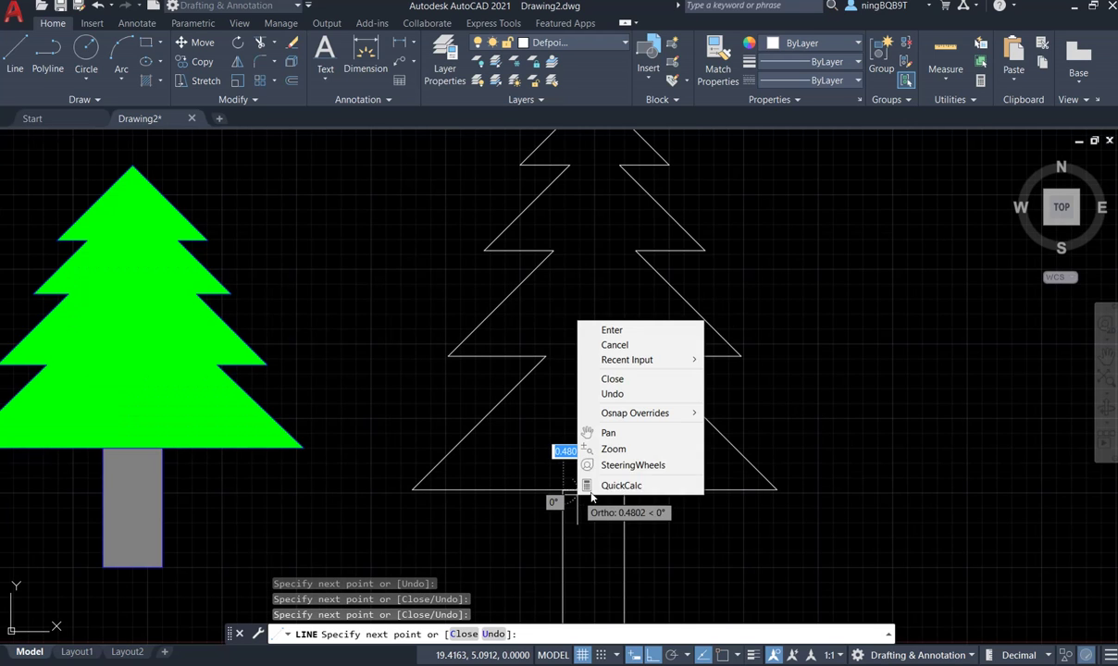
{"action": "left_click", "coordinate": [611, 330]}
{"action": "scroll", "coordinate": [657, 426], "scroll_direction": "down", "scroll_amount": 3}
{"action": "scroll", "coordinate": [662, 481], "scroll_direction": "up", "scroll_amount": 3}
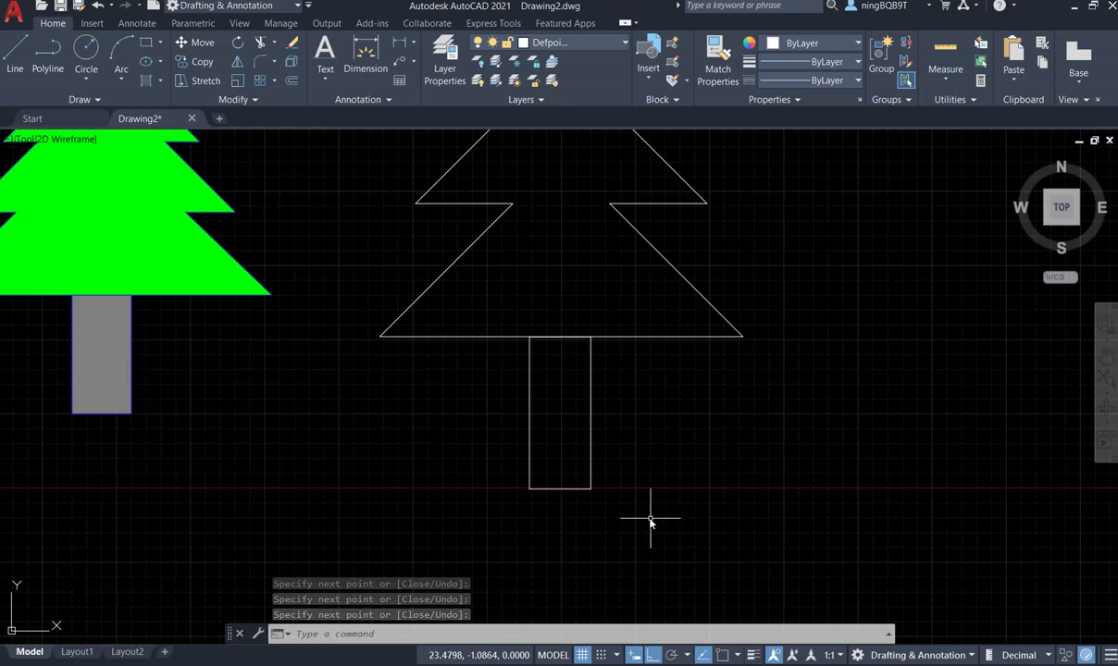
- Crossing-select the trunk lines and Join them into one polyline
{"action": "left_click", "coordinate": [687, 505]}
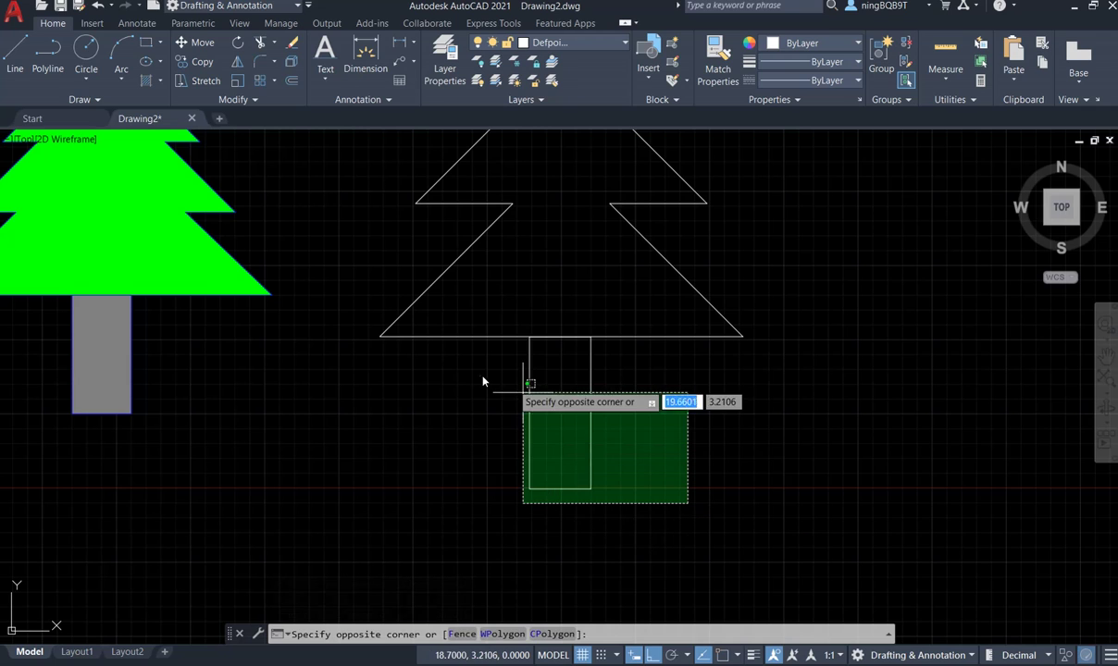
{"action": "left_click", "coordinate": [458, 344]}
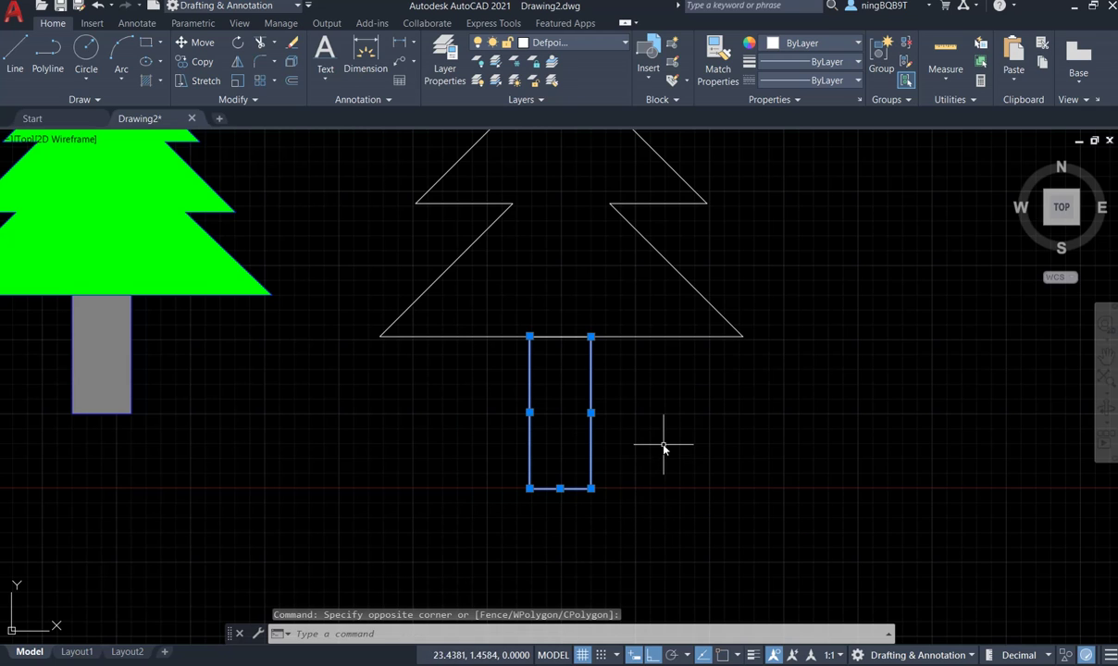
{"action": "left_click", "coordinate": [257, 100]}
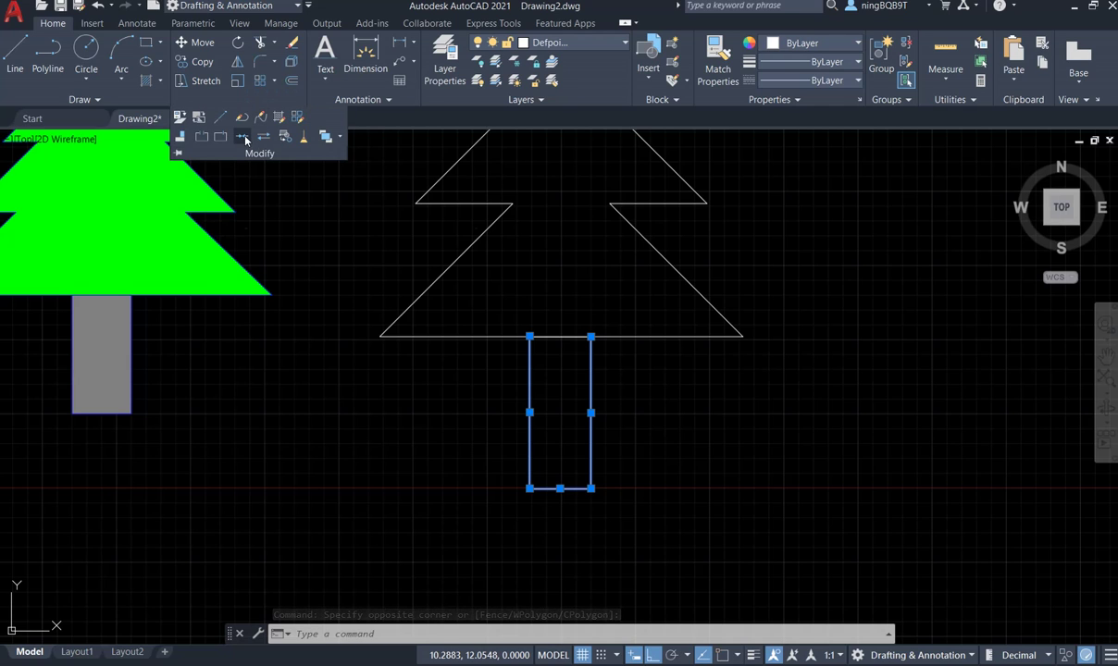
{"action": "left_click", "coordinate": [243, 137]}
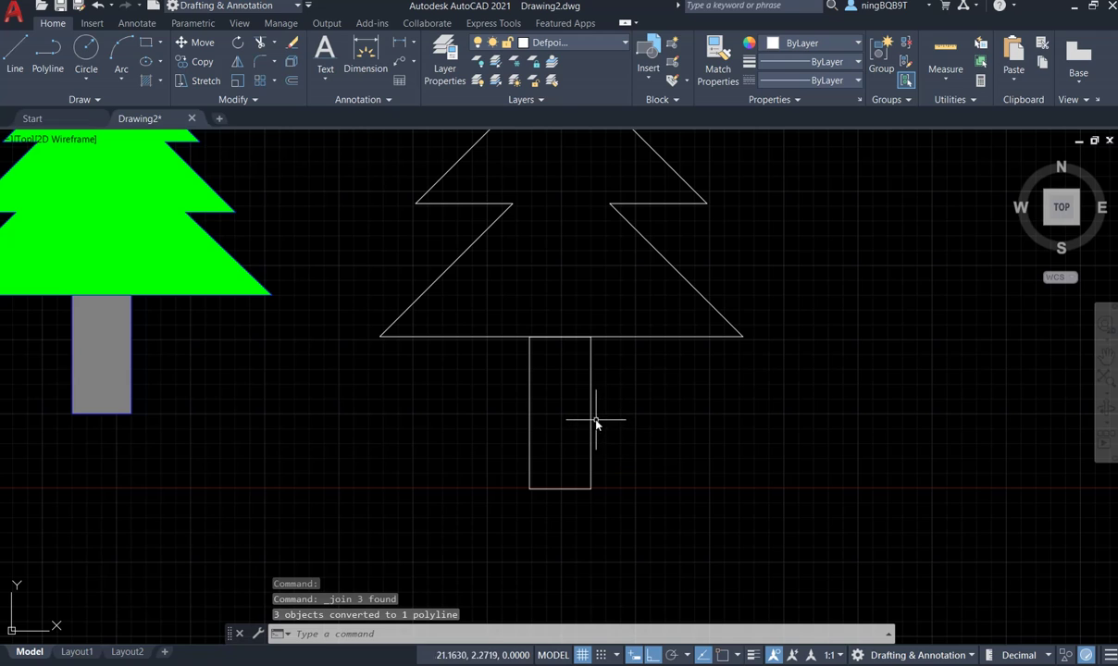
{"action": "mouse_move", "coordinate": [593, 421]}
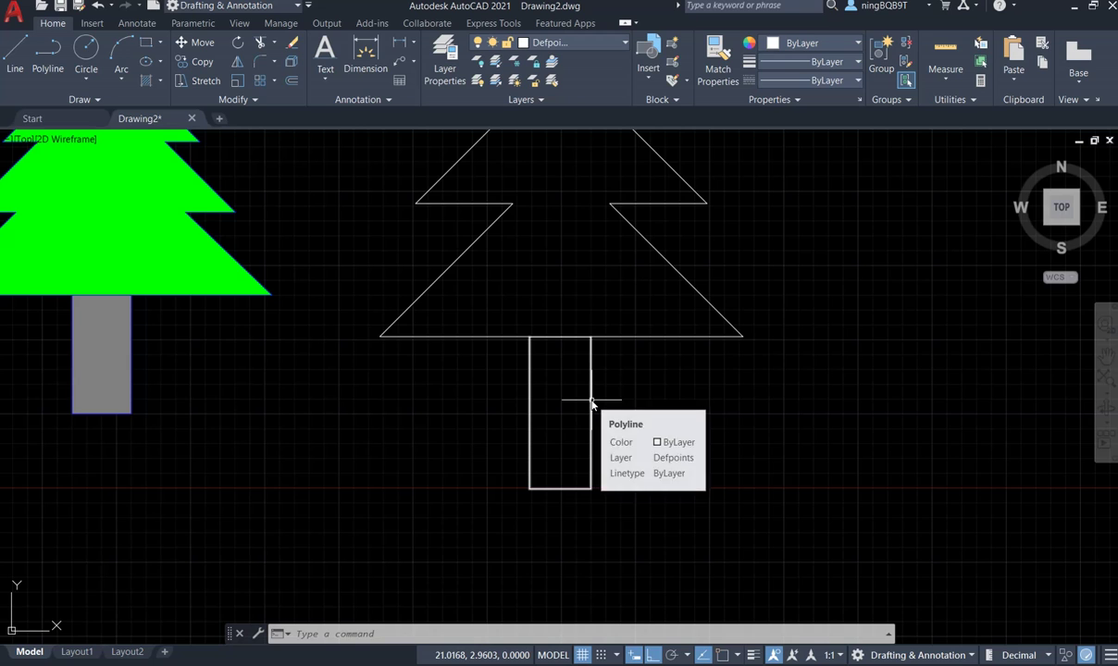
{"action": "scroll", "coordinate": [601, 474], "scroll_direction": "down", "scroll_amount": 2}
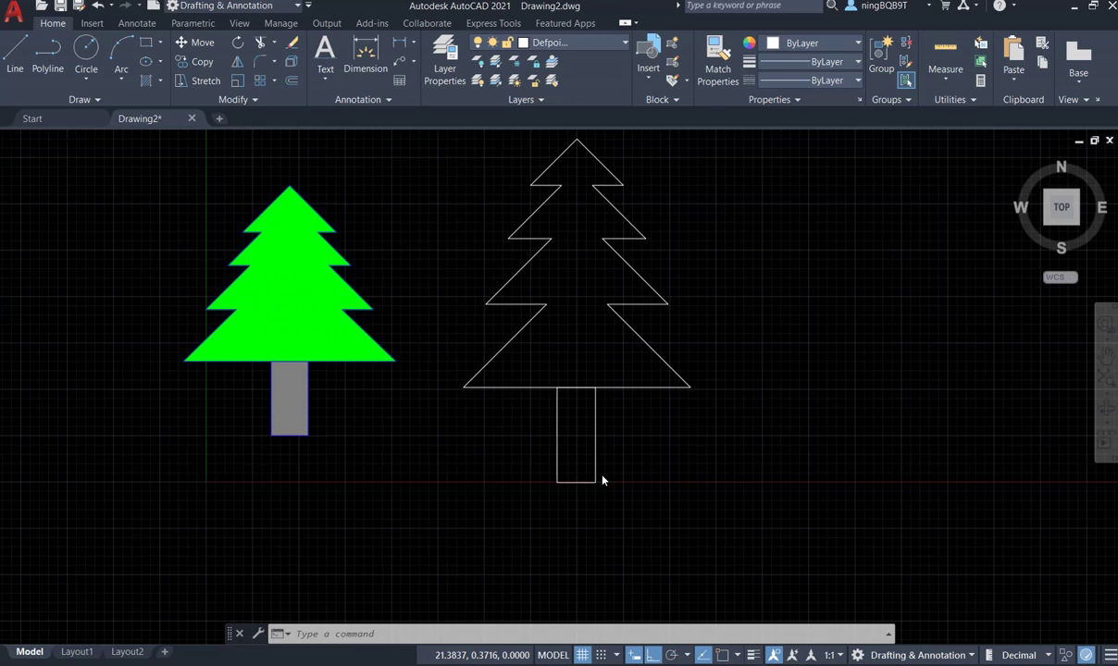
{"action": "scroll", "coordinate": [627, 461], "scroll_direction": "down", "scroll_amount": 1}
{"action": "scroll", "coordinate": [627, 463], "scroll_direction": "up", "scroll_amount": 1}
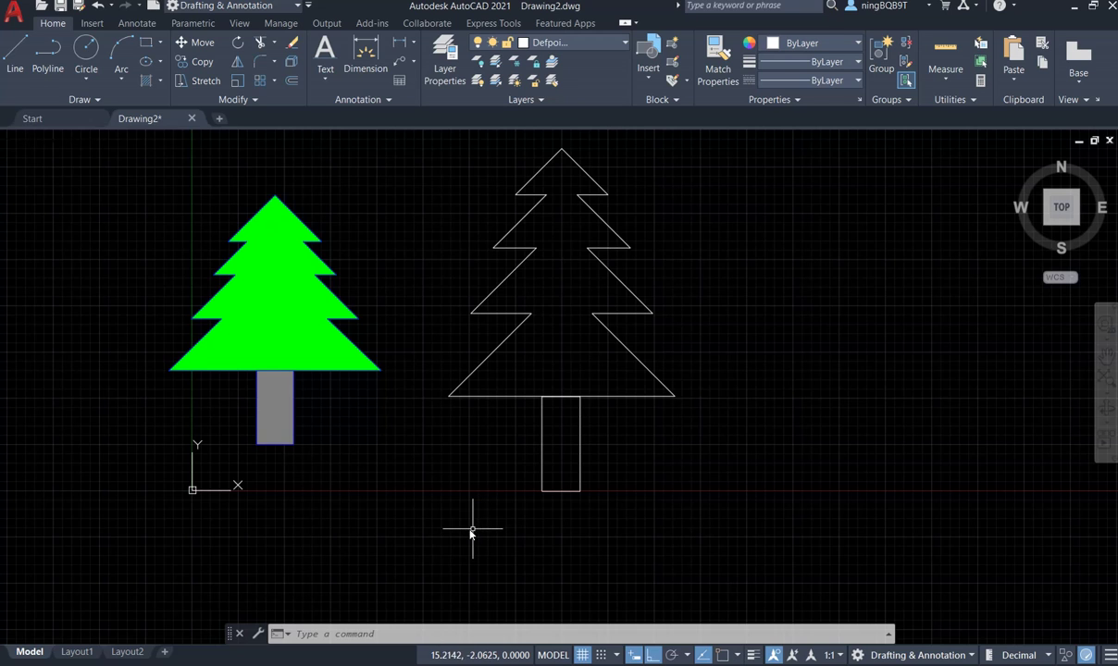
{"action": "scroll", "coordinate": [467, 532], "scroll_direction": "down", "scroll_amount": 2}
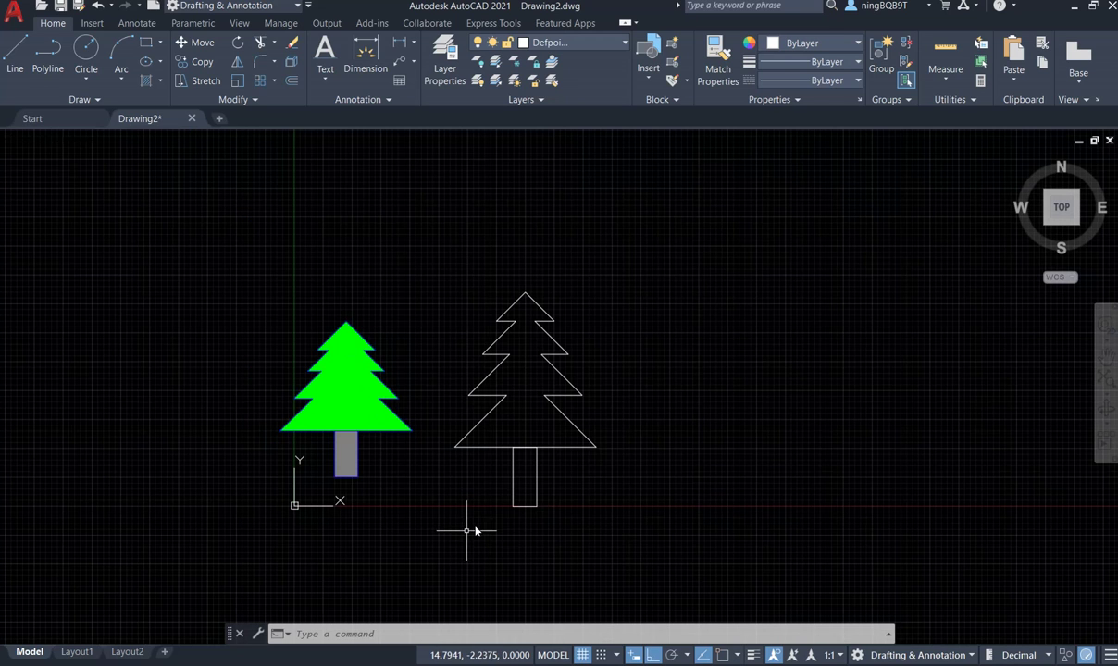
{"action": "scroll", "coordinate": [592, 499], "scroll_direction": "up", "scroll_amount": 2}
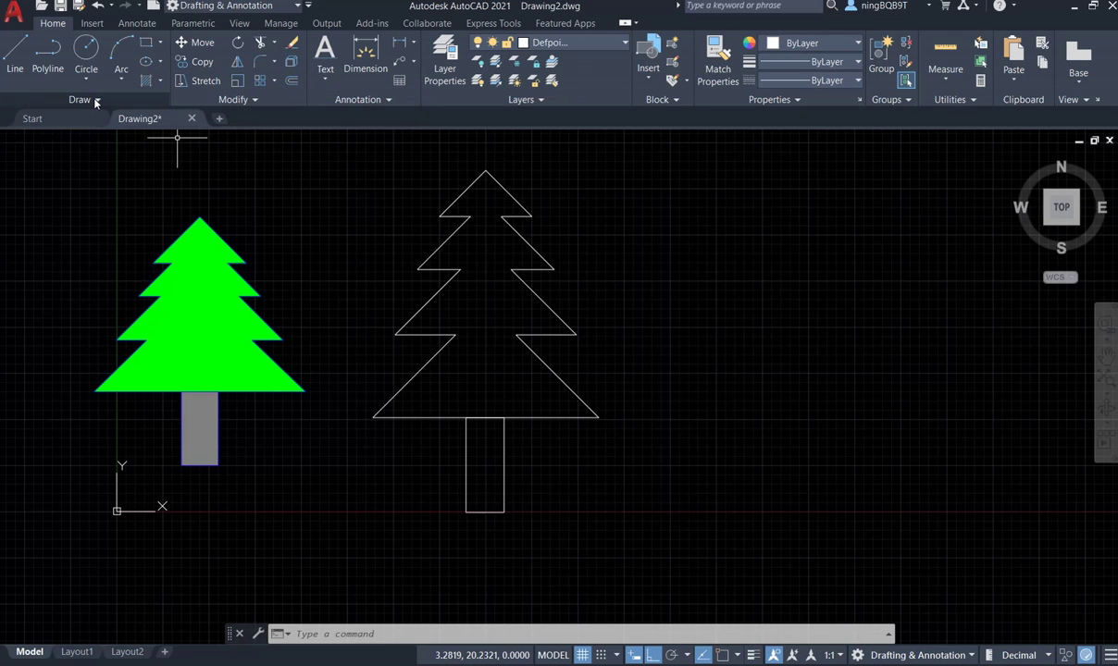
- Hatch the right tree's crown interior with a Solid pattern in Green
{"action": "left_click", "coordinate": [147, 83]}
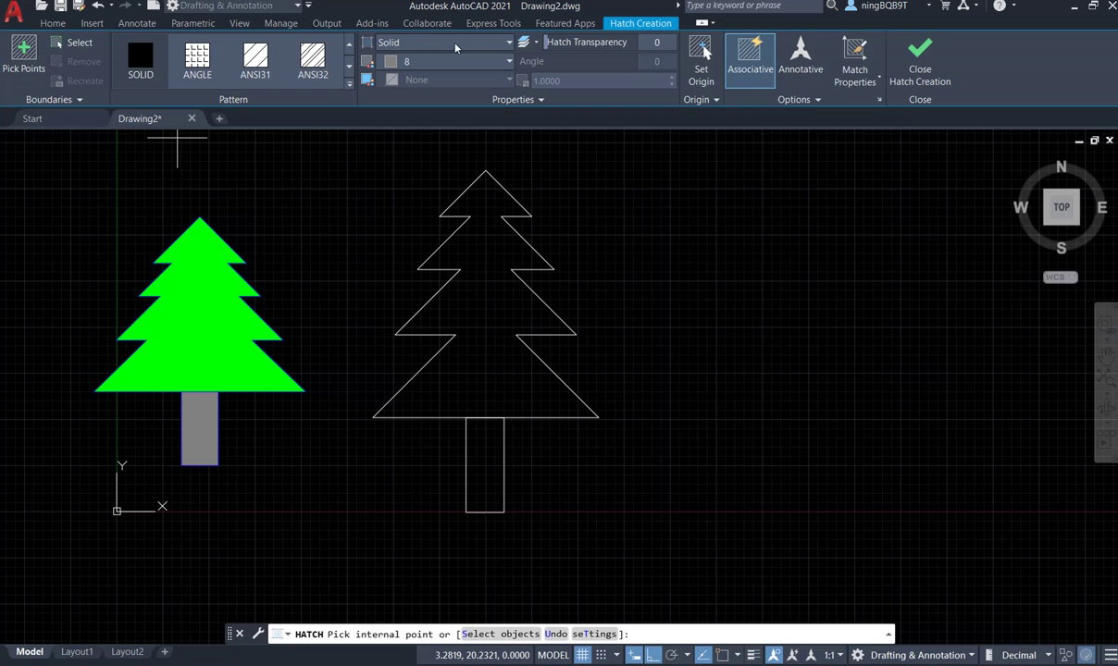
{"action": "left_click", "coordinate": [416, 42]}
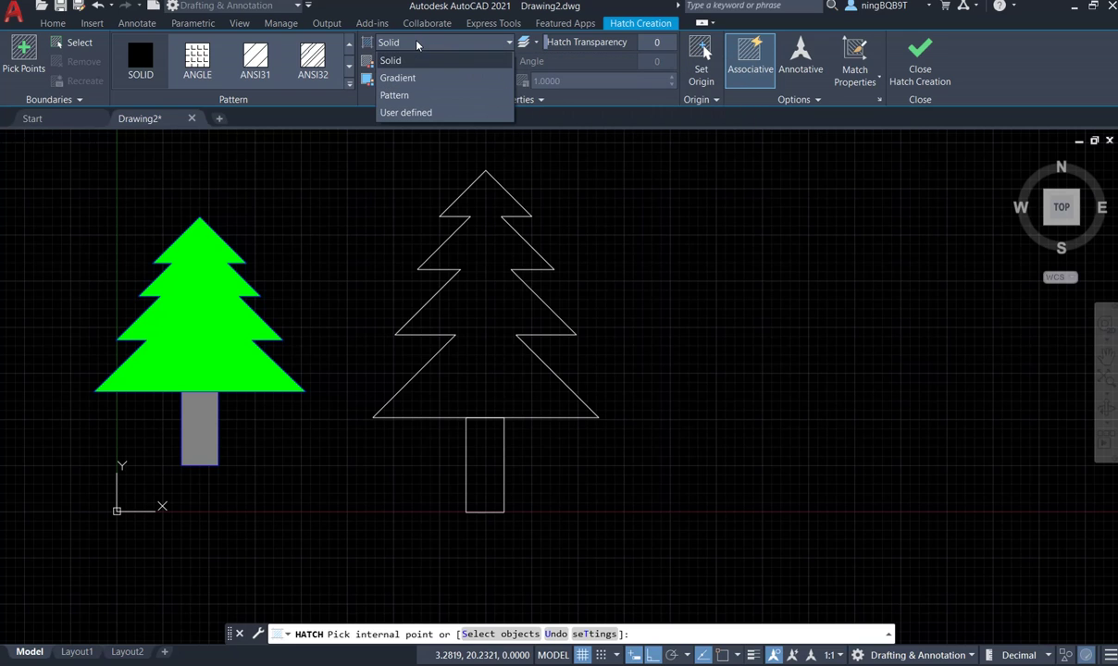
{"action": "left_click", "coordinate": [412, 61]}
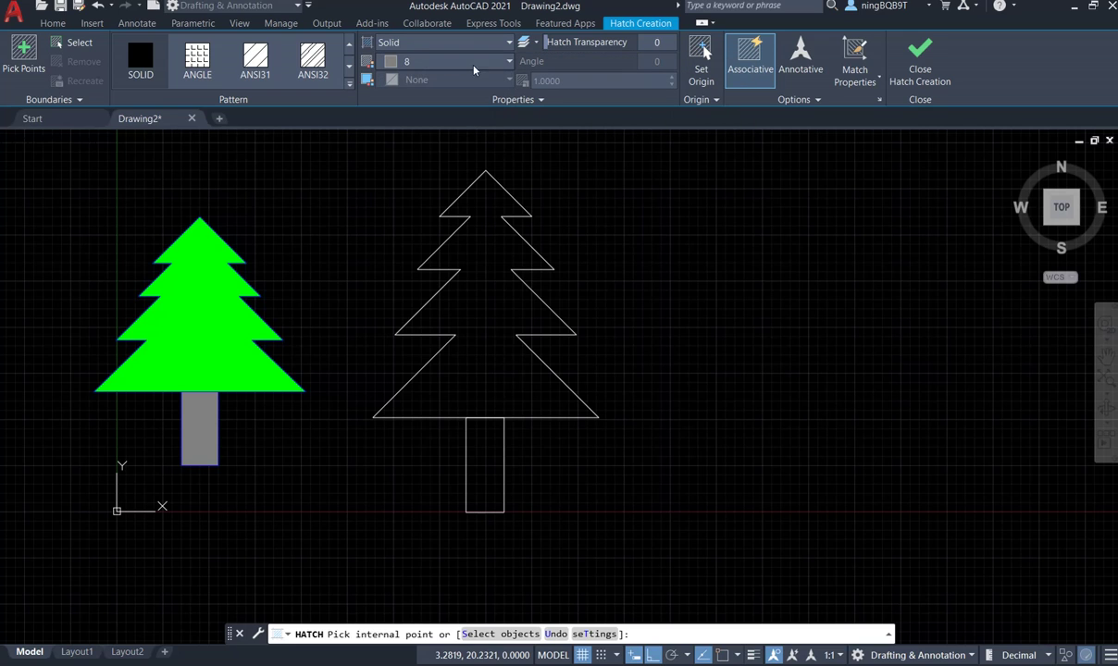
{"action": "left_click", "coordinate": [418, 63]}
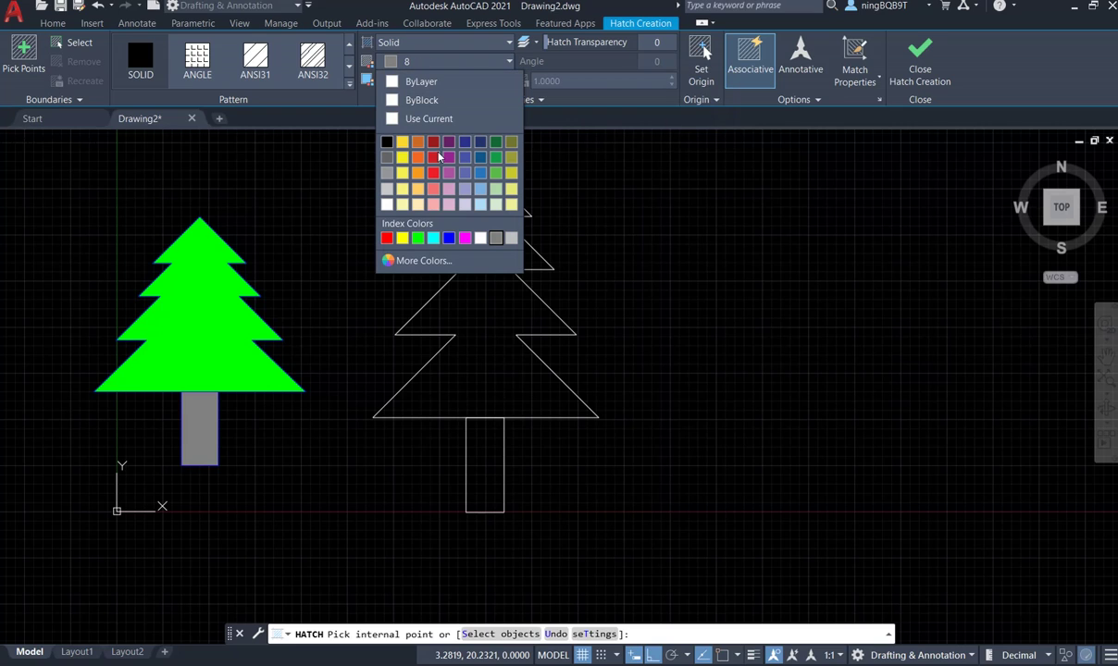
{"action": "left_click", "coordinate": [418, 238]}
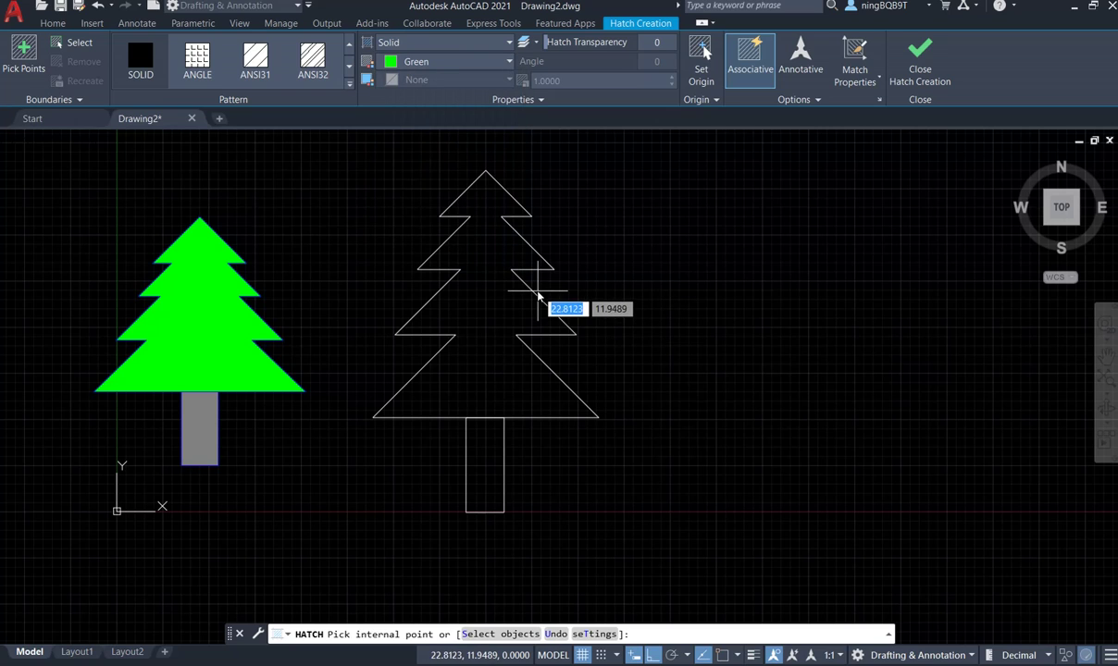
{"action": "left_click", "coordinate": [479, 305]}
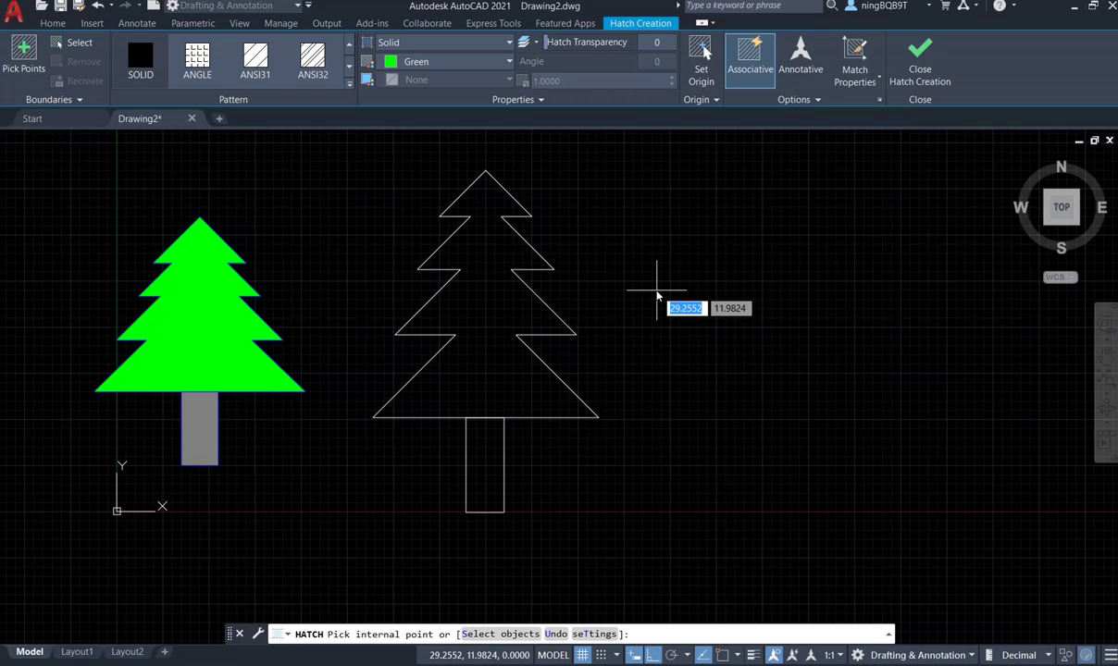
{"action": "left_click", "coordinate": [478, 291]}
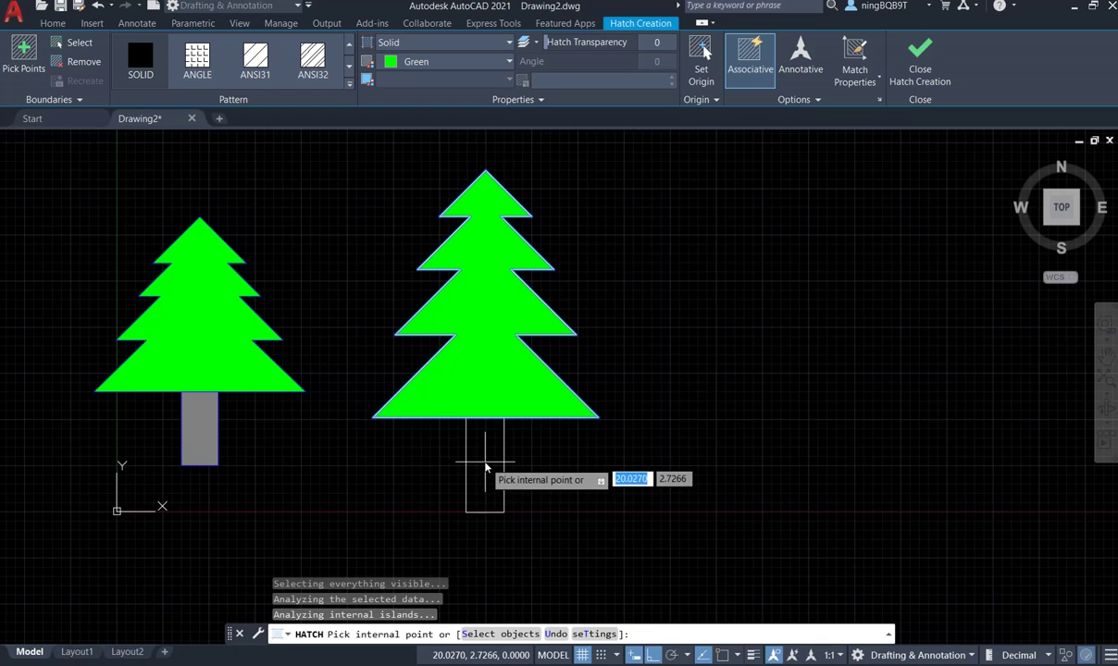
{"action": "left_click", "coordinate": [433, 65]}
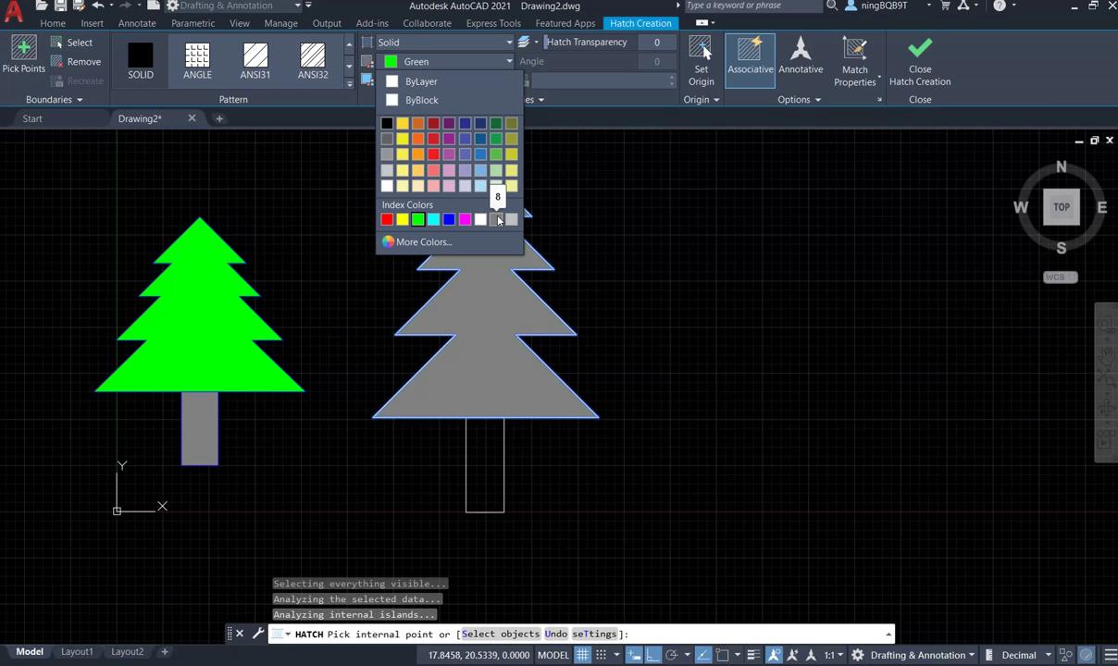
{"action": "left_click", "coordinate": [624, 200]}
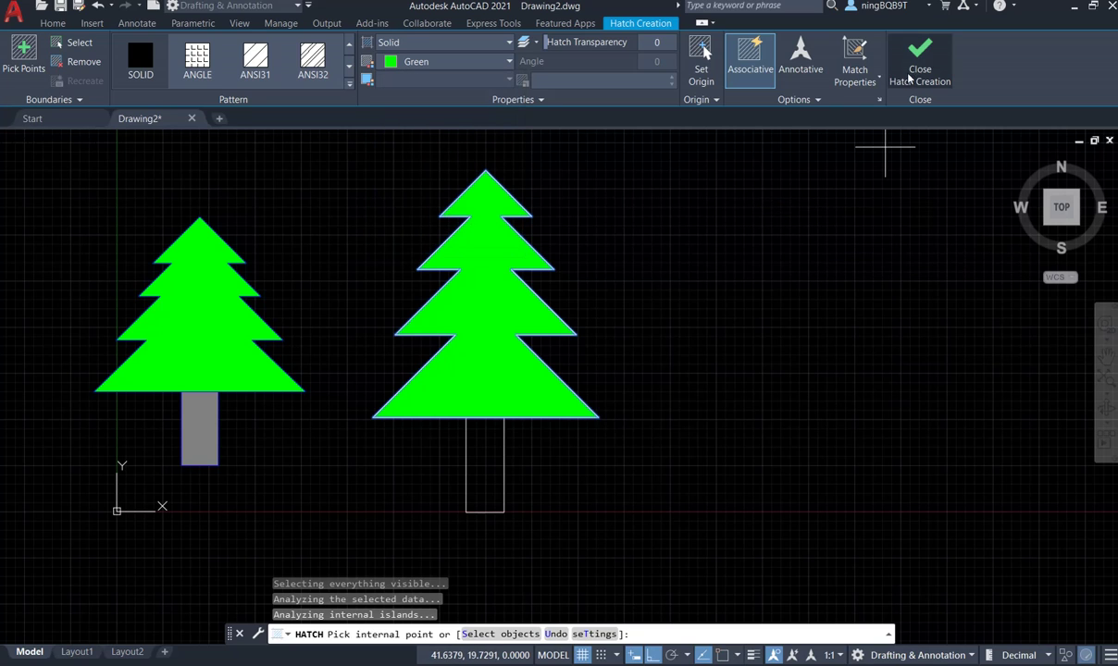
{"action": "right_click", "coordinate": [631, 266]}
{"action": "left_click", "coordinate": [653, 269]}
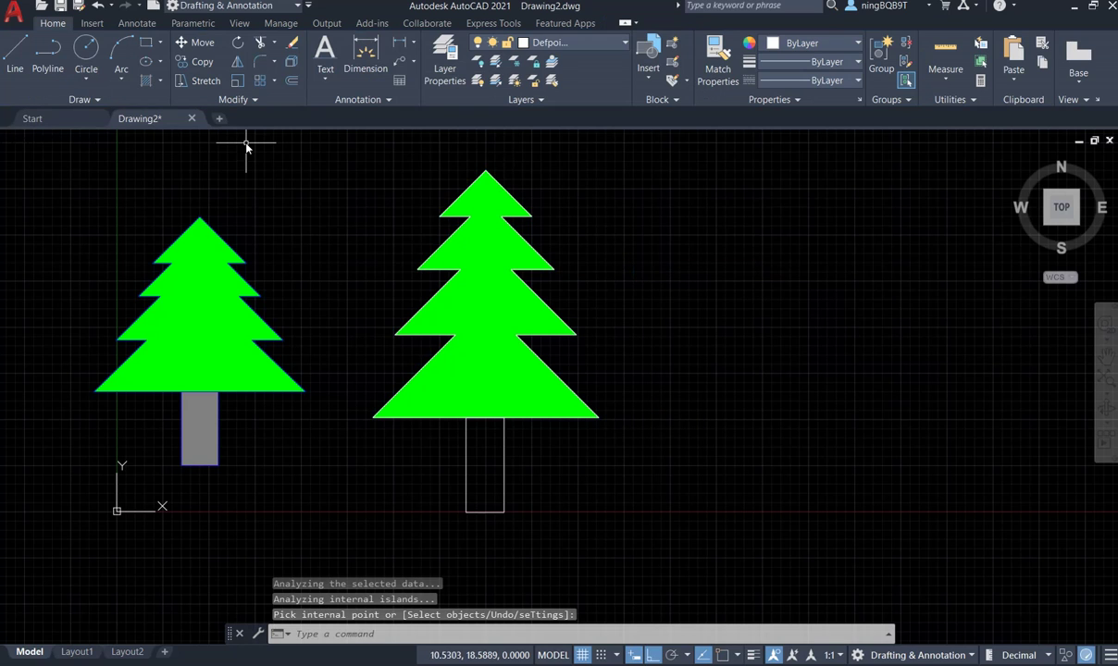
- Hatch the right trunk interior solid in grey, colour index 8
{"action": "left_click", "coordinate": [150, 83]}
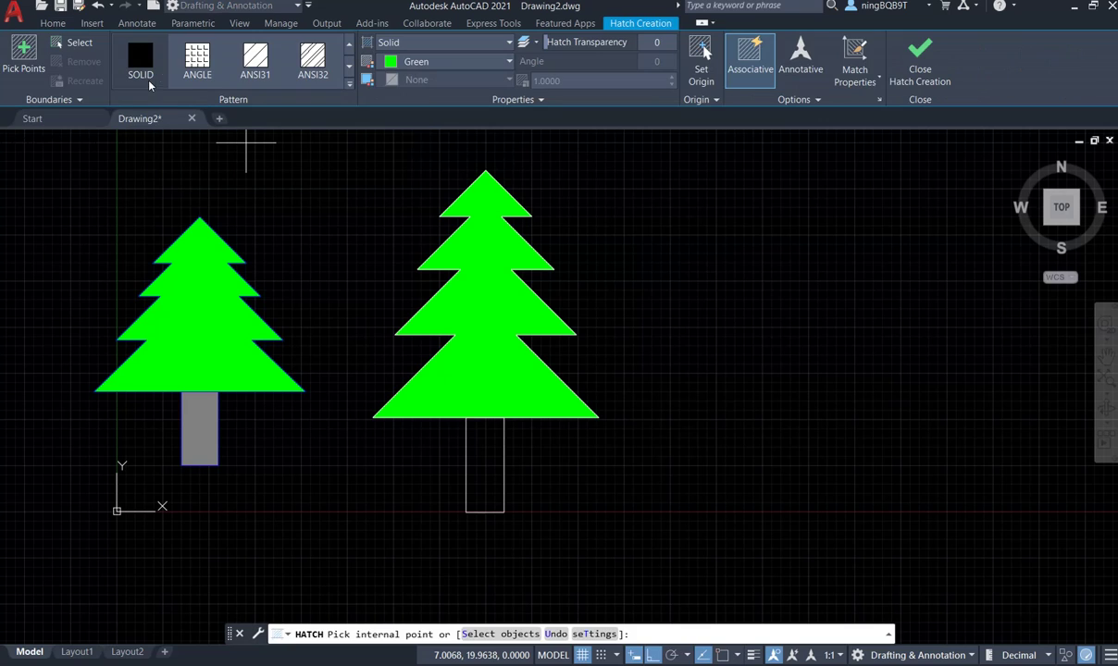
{"action": "left_click", "coordinate": [424, 65]}
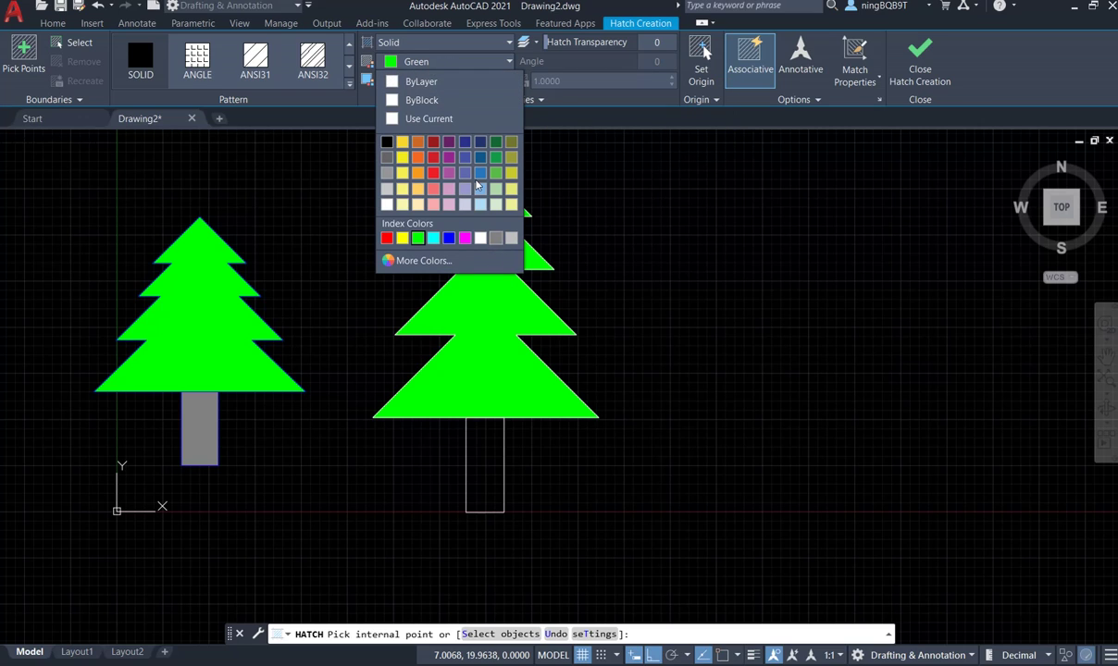
{"action": "left_click", "coordinate": [499, 240]}
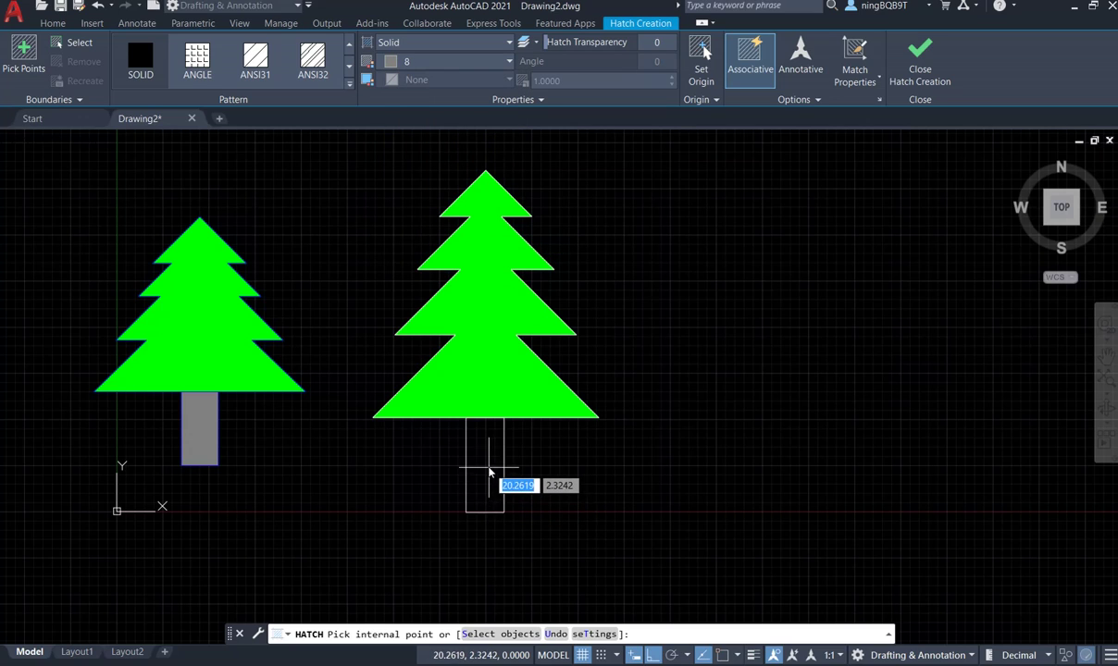
{"action": "mouse_move", "coordinate": [481, 468]}
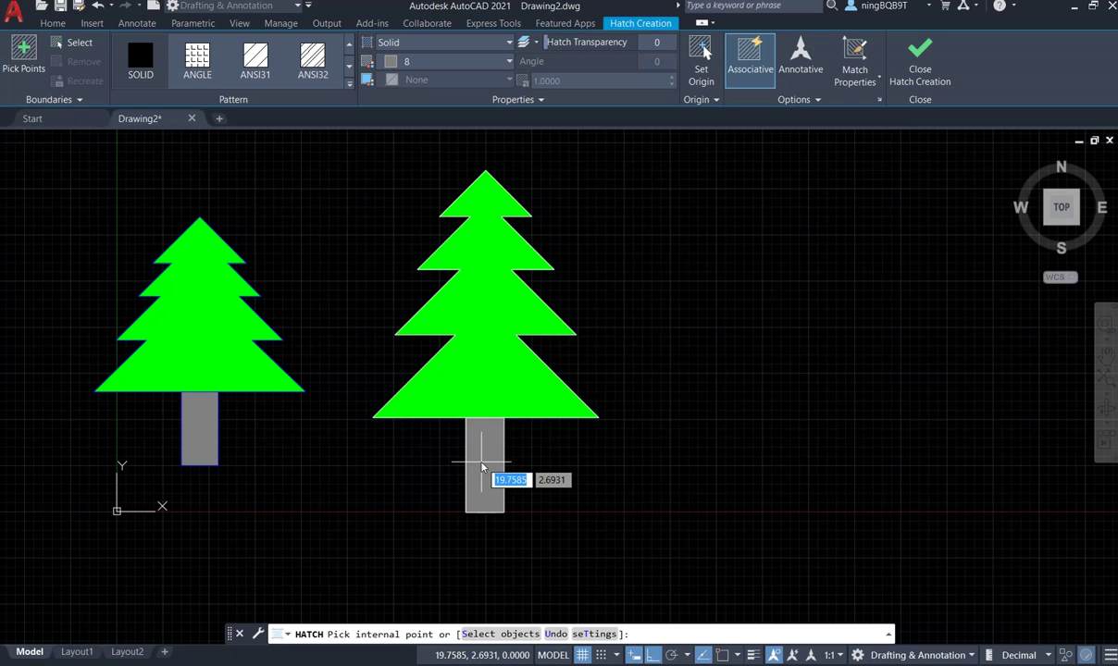
{"action": "left_click", "coordinate": [481, 468]}
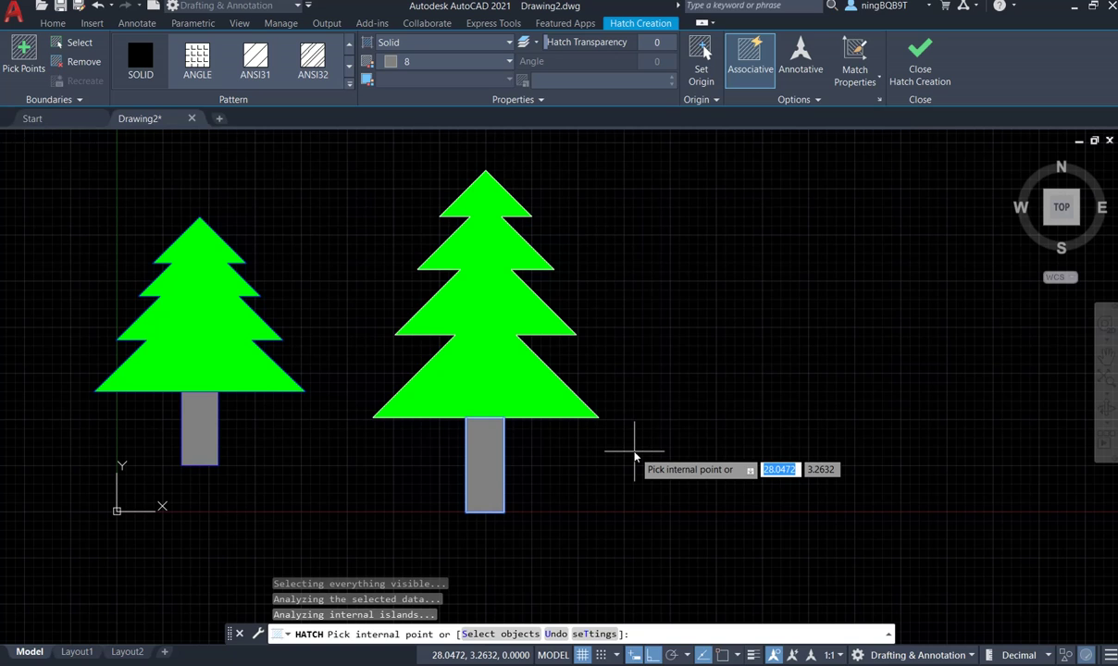
{"action": "right_click", "coordinate": [635, 456]}
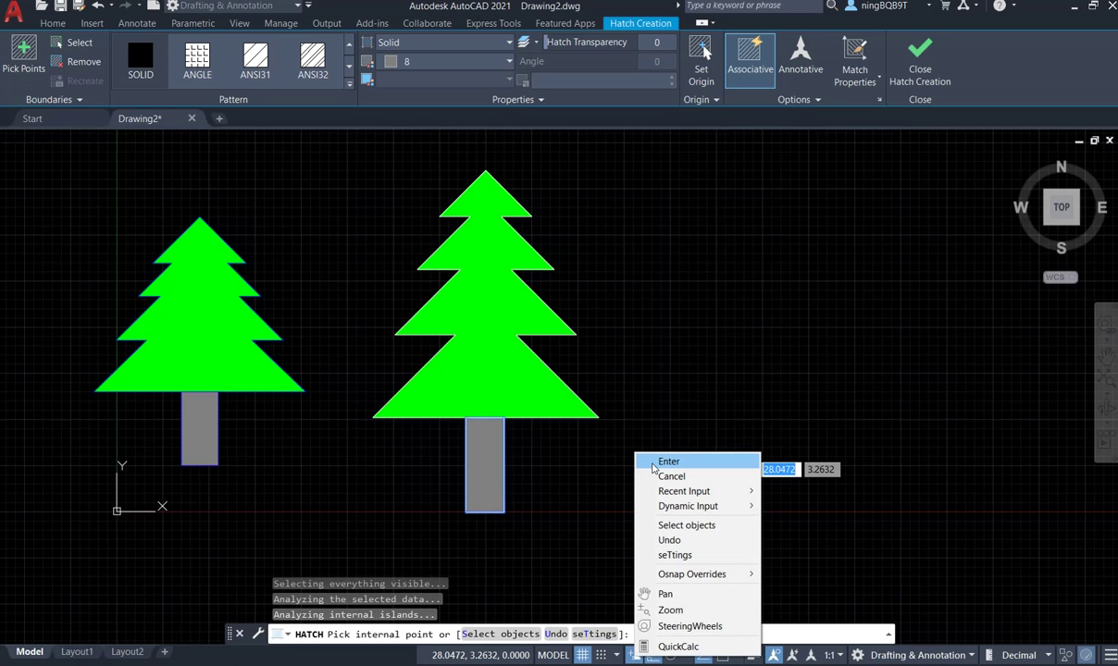
{"action": "left_click", "coordinate": [655, 463]}
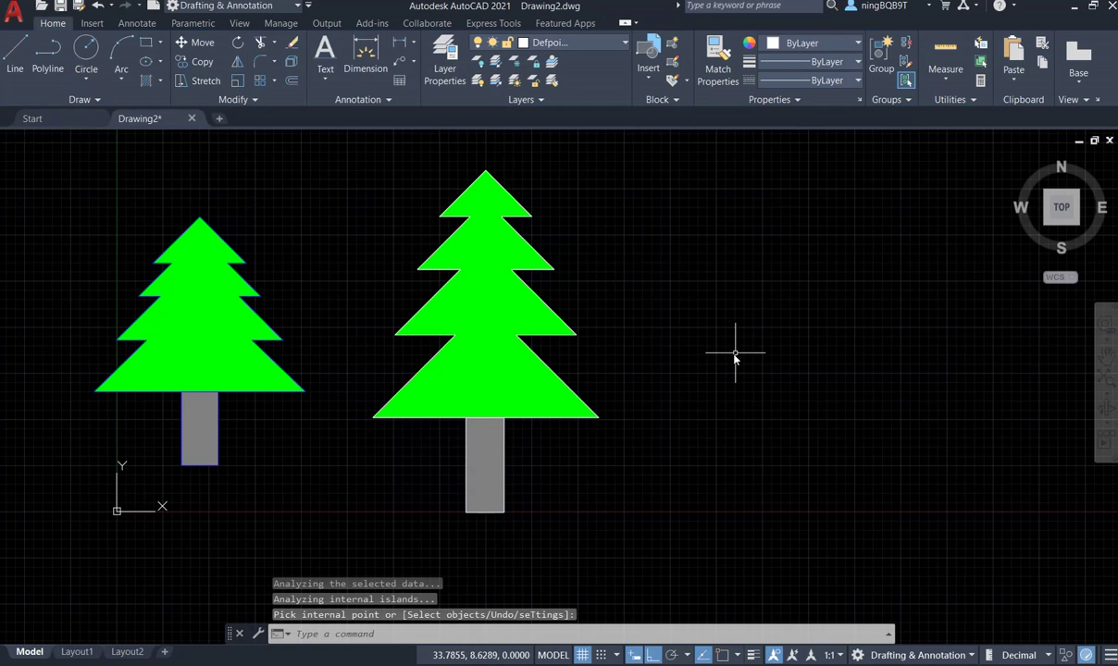
{"action": "scroll", "coordinate": [733, 350], "scroll_direction": "down", "scroll_amount": 2}
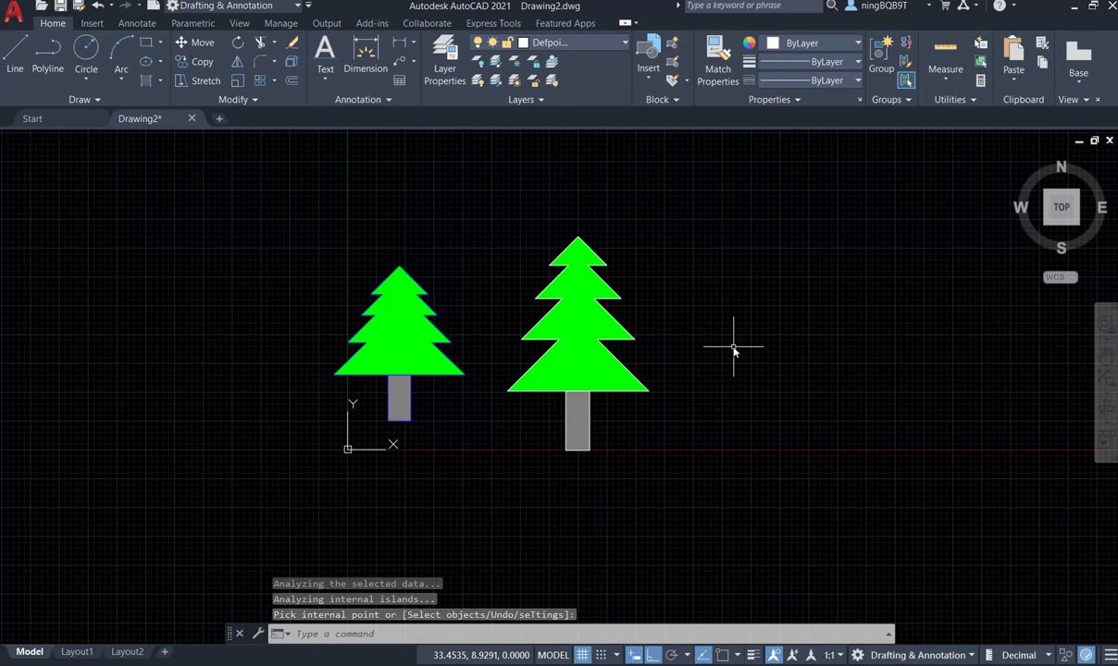